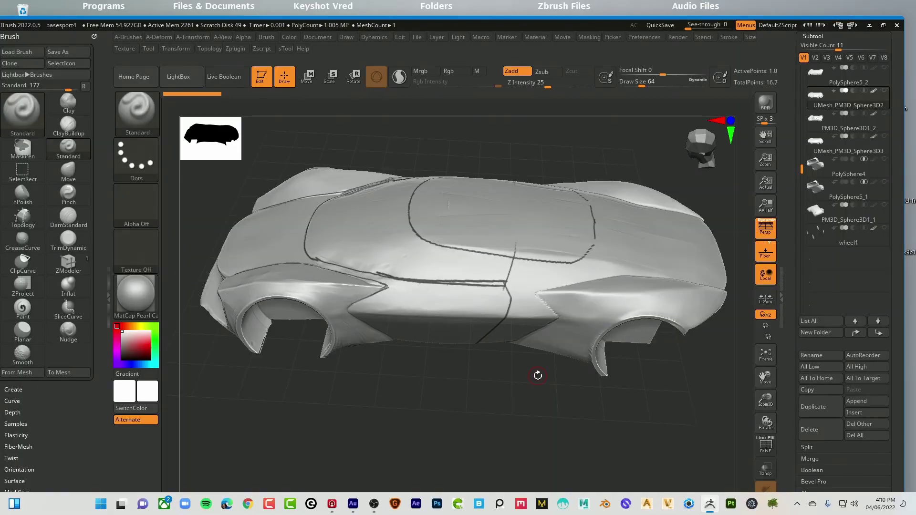
{"action": "left_click_drag", "start_coordinate": [537, 376], "coordinate": [546, 414]}
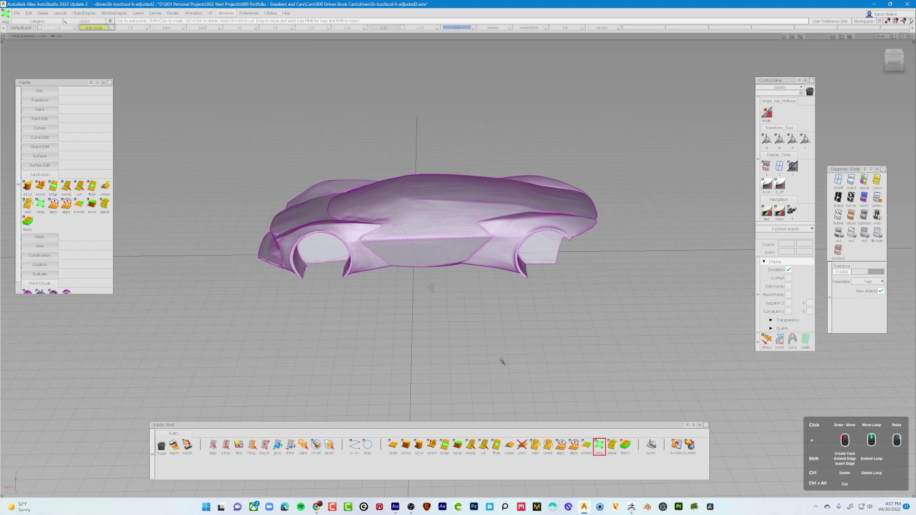
{"action": "left_click_drag", "start_coordinate": [504, 366], "coordinate": [469, 202], "text": "alt+shift"}
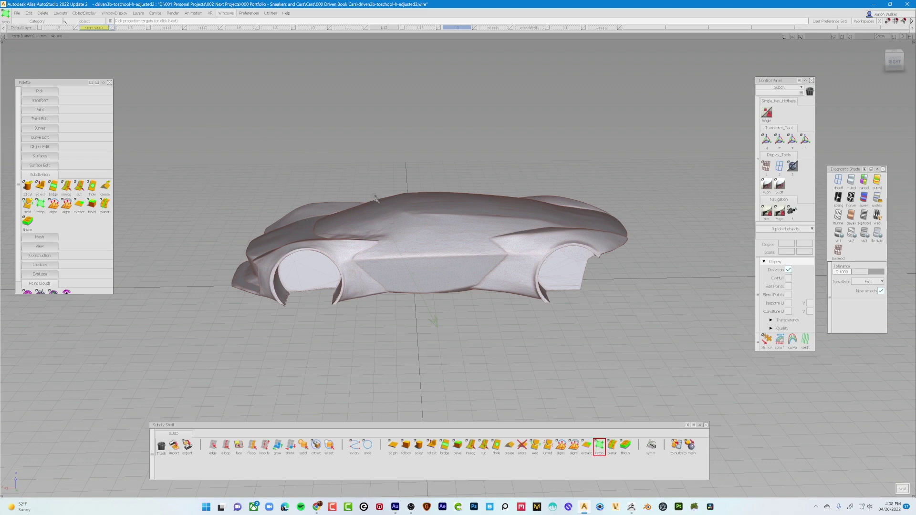
{"action": "left_click_drag", "start_coordinate": [376, 203], "coordinate": [430, 153], "text": "alt+shift"}
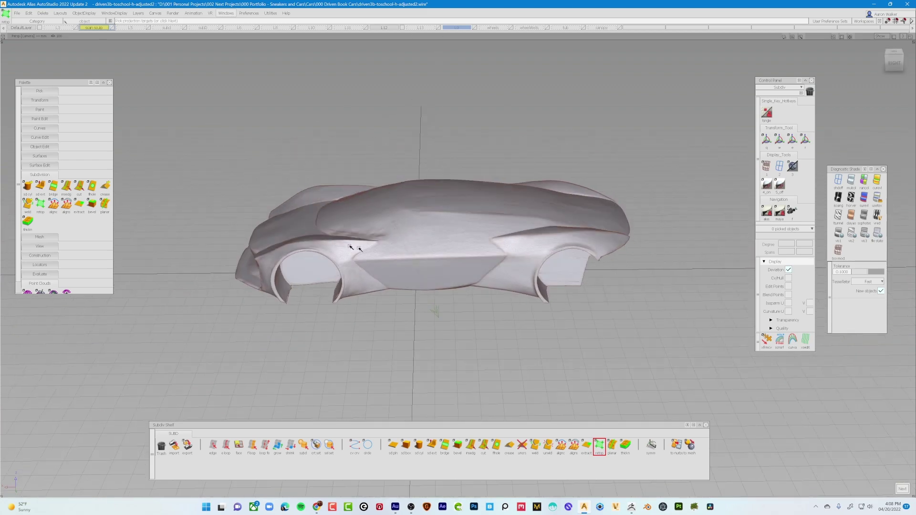
{"action": "left_click_drag", "start_coordinate": [362, 249], "coordinate": [375, 240], "text": "alt+shift"}
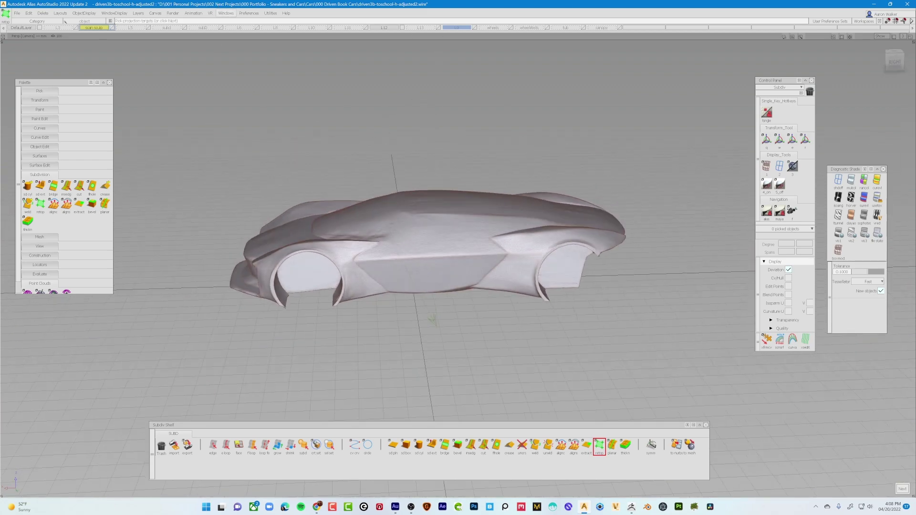
{"action": "left_click", "coordinate": [249, 13]}
{"action": "mouse_move", "coordinate": [249, 21]}
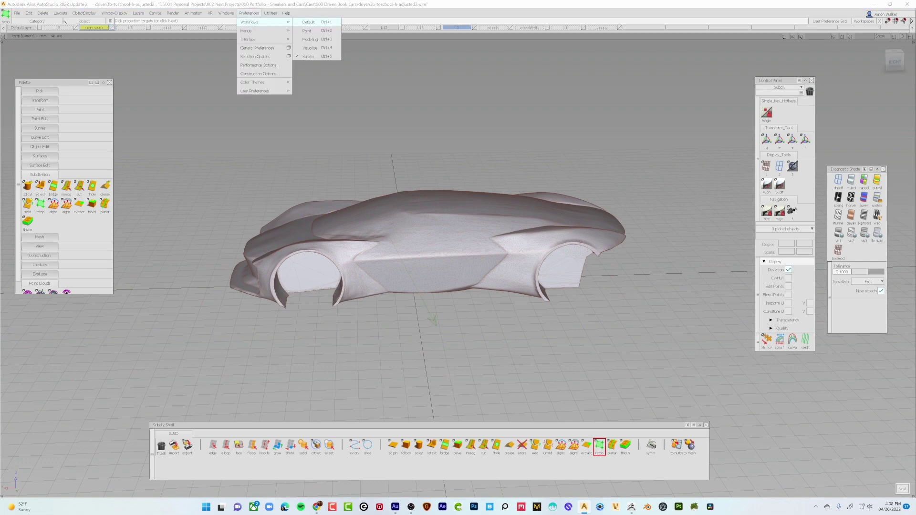
{"action": "left_click", "coordinate": [399, 330]}
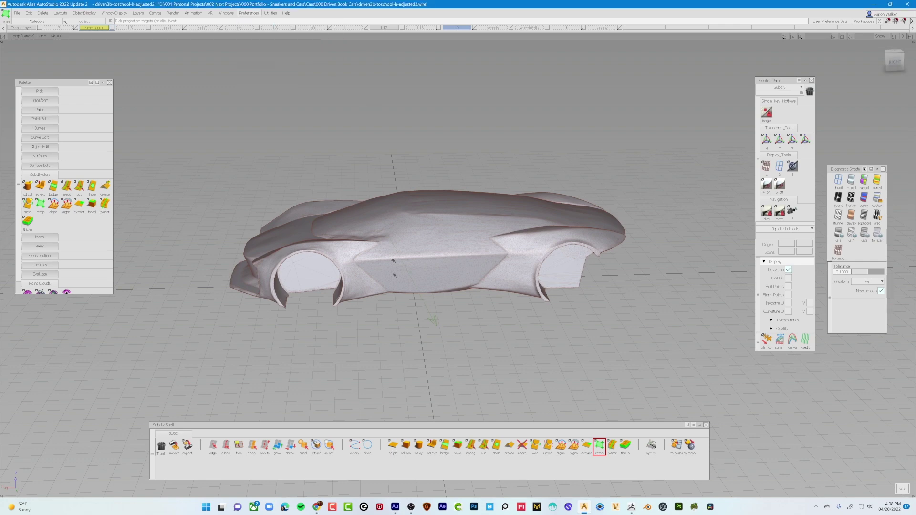
Step: Set the car body mesh as the projection target for the Retopology tool and proceed without picking an existing subdiv
{"action": "mouse_move", "coordinate": [438, 423]}
{"action": "left_mouse_down"}
{"action": "mouse_move", "coordinate": [482, 355]}
{"action": "mouse_move", "coordinate": [443, 410]}
{"action": "left_mouse_up"}
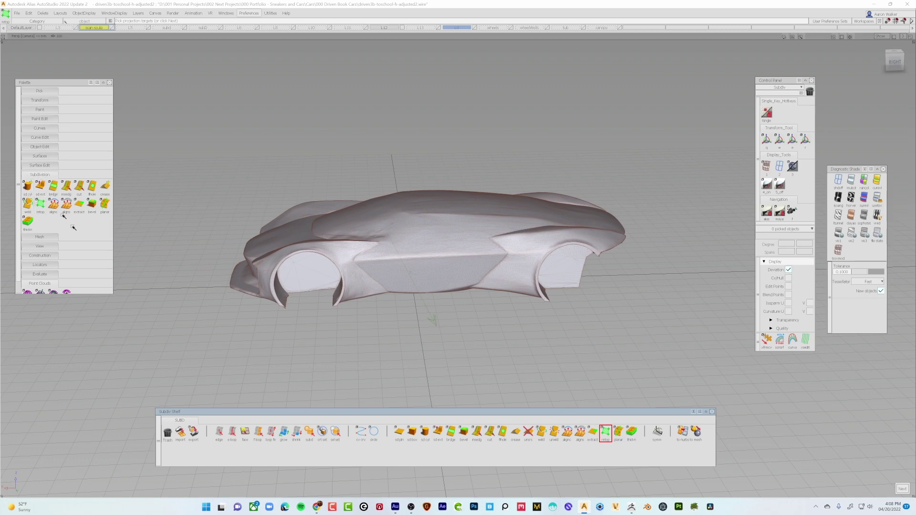
{"action": "mouse_move", "coordinate": [440, 328]}
{"action": "left_mouse_down", "text": "alt+shift"}
{"action": "mouse_move", "coordinate": [424, 351]}
{"action": "mouse_move", "coordinate": [452, 329]}
{"action": "left_mouse_up", "text": "alt+shift"}
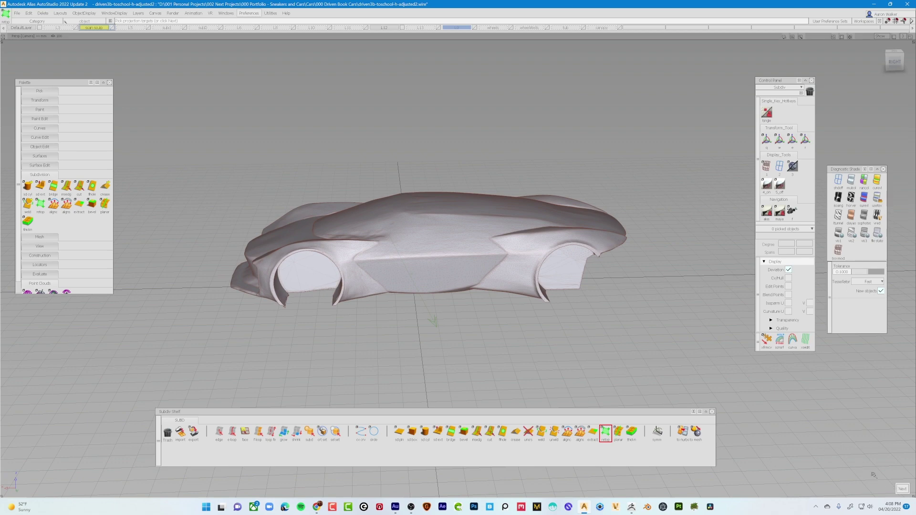
{"action": "left_click", "coordinate": [488, 280]}
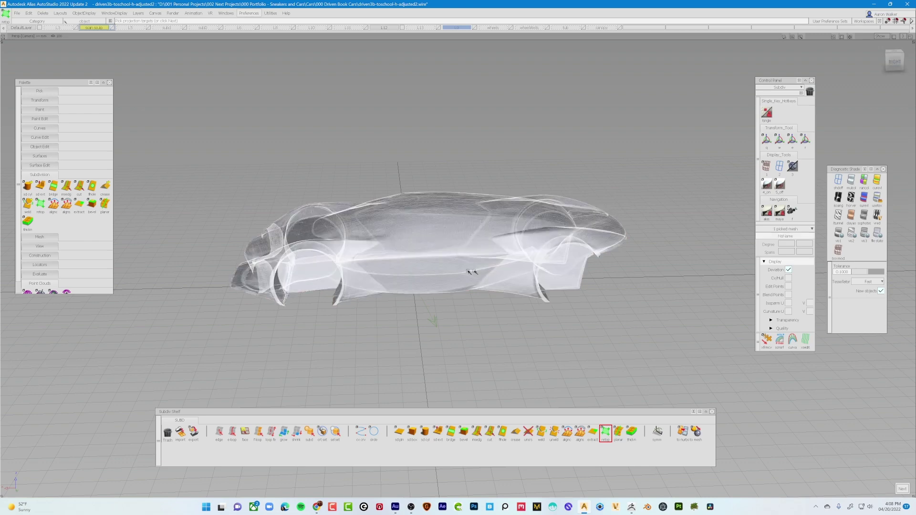
{"action": "left_click_drag", "start_coordinate": [631, 338], "coordinate": [657, 360], "text": "alt+shift"}
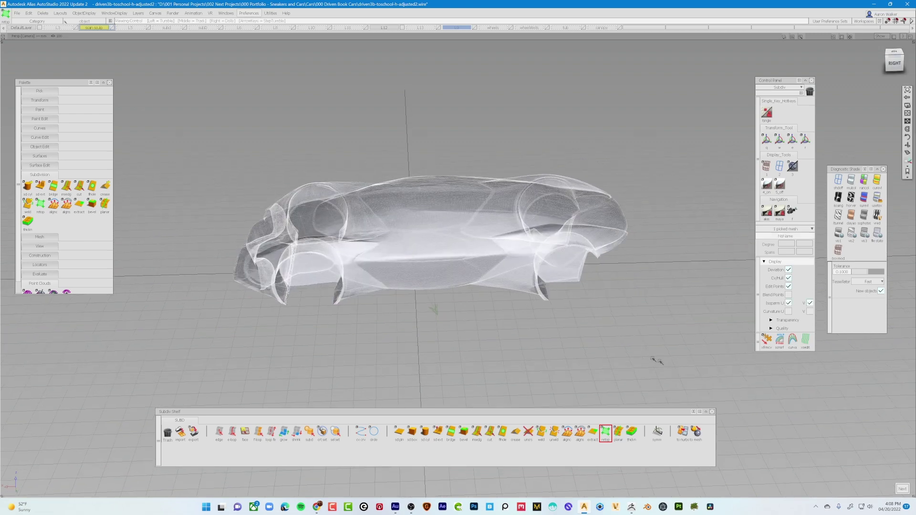
{"action": "left_click", "coordinate": [902, 489]}
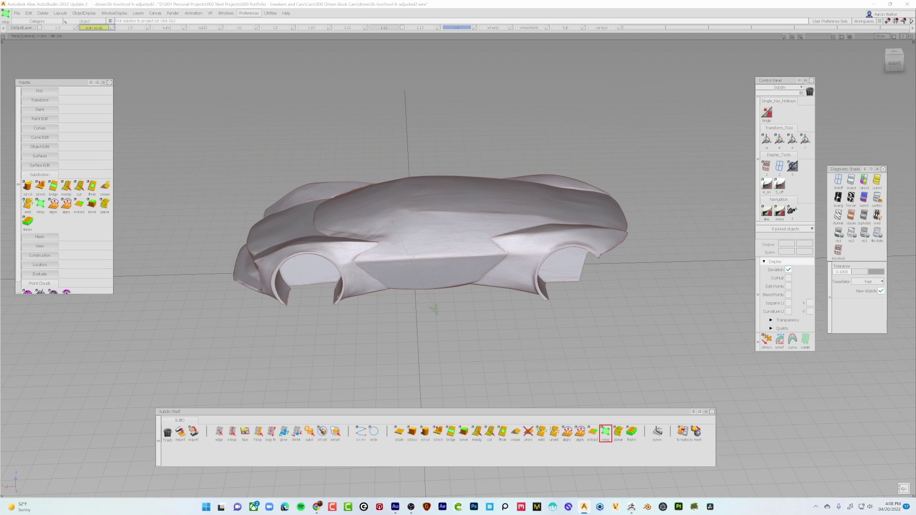
{"action": "left_click", "coordinate": [903, 489]}
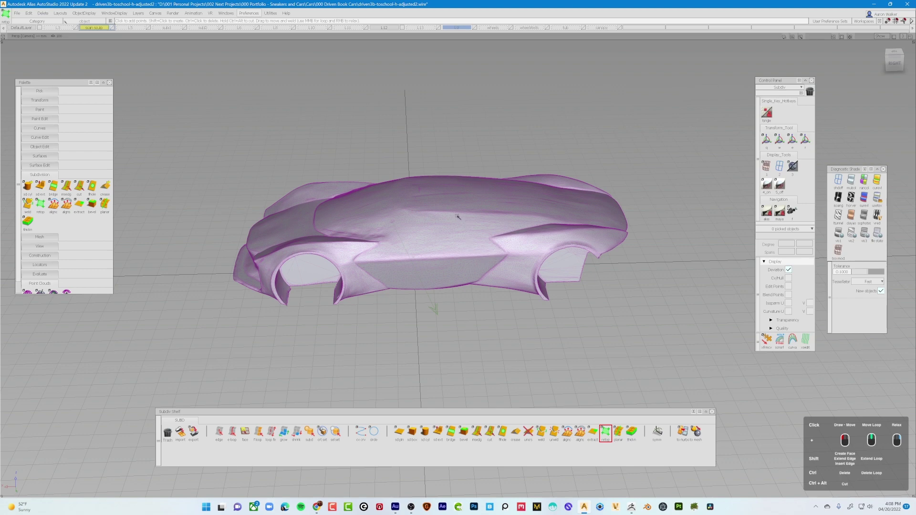
Step: Build a first four-sided face on the body side above the sill and cut it into a two-by-two grid
{"action": "left_click_drag", "start_coordinate": [454, 225], "coordinate": [434, 288], "text": "alt+shift"}
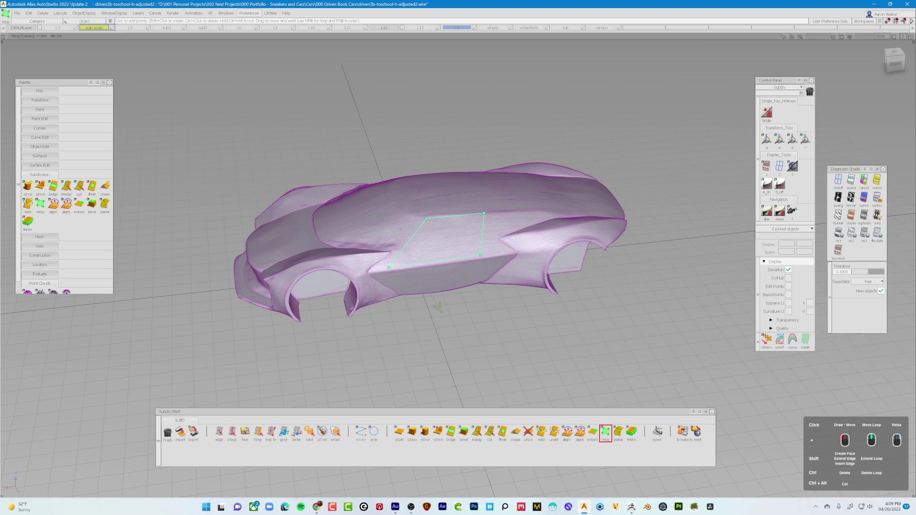
{"action": "mouse_move", "coordinate": [452, 234]}
{"action": "left_mouse_down", "text": "alt+shift"}
{"action": "mouse_move", "coordinate": [402, 258]}
{"action": "mouse_move", "coordinate": [463, 224]}
{"action": "mouse_move", "coordinate": [454, 255]}
{"action": "mouse_move", "coordinate": [460, 225]}
{"action": "left_mouse_up", "text": "alt+shift"}
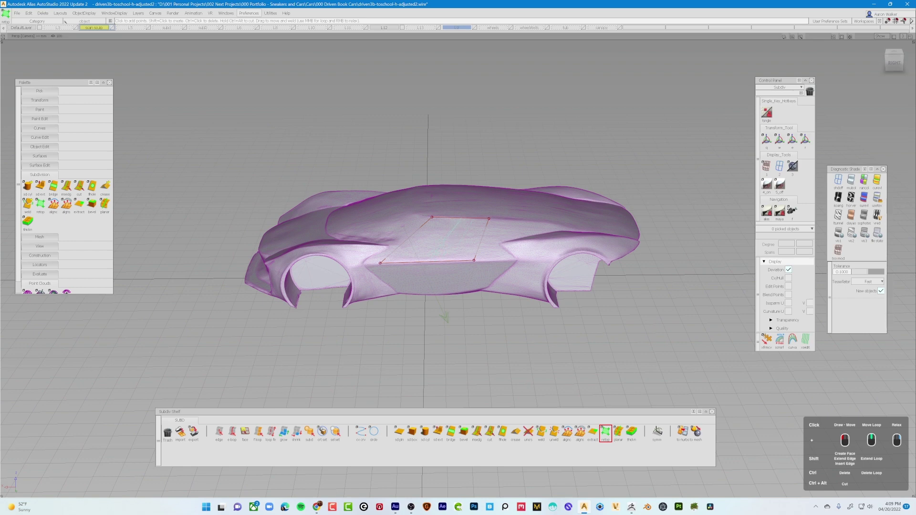
{"action": "left_click", "coordinate": [449, 236], "text": "ctrl+alt"}
{"action": "left_click", "coordinate": [447, 241], "text": "ctrl+alt"}
{"action": "left_click_drag", "start_coordinate": [446, 242], "coordinate": [478, 243], "text": "alt+shift"}
{"action": "right_click_drag", "start_coordinate": [478, 243], "coordinate": [474, 255], "text": "alt+shift"}
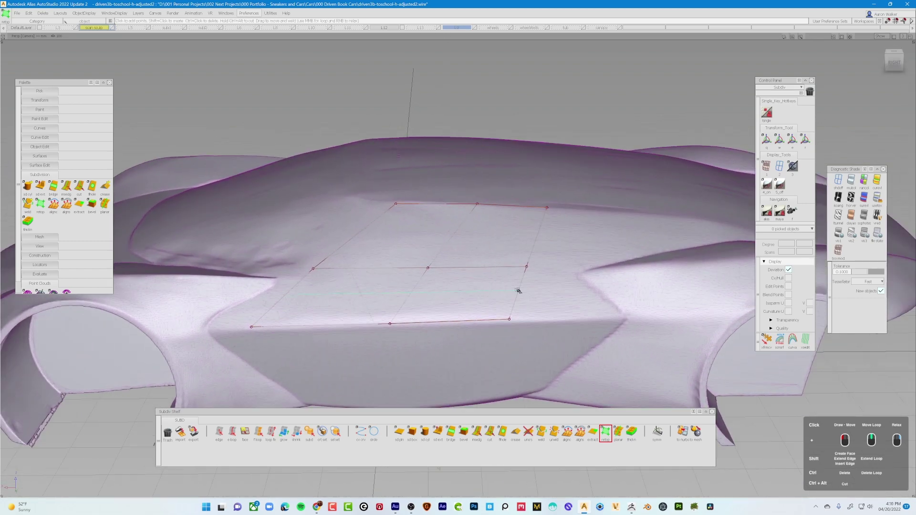
Step: Extend the grid's lower row rearward to the fender crease and fit its edge loop and front corners to the body lines
{"action": "left_click_drag", "start_coordinate": [520, 291], "coordinate": [575, 271], "text": "shift"}
{"action": "left_click_drag", "start_coordinate": [561, 317], "coordinate": [626, 317]}
{"action": "left_click_drag", "start_coordinate": [530, 270], "coordinate": [525, 310], "text": "alt+shift"}
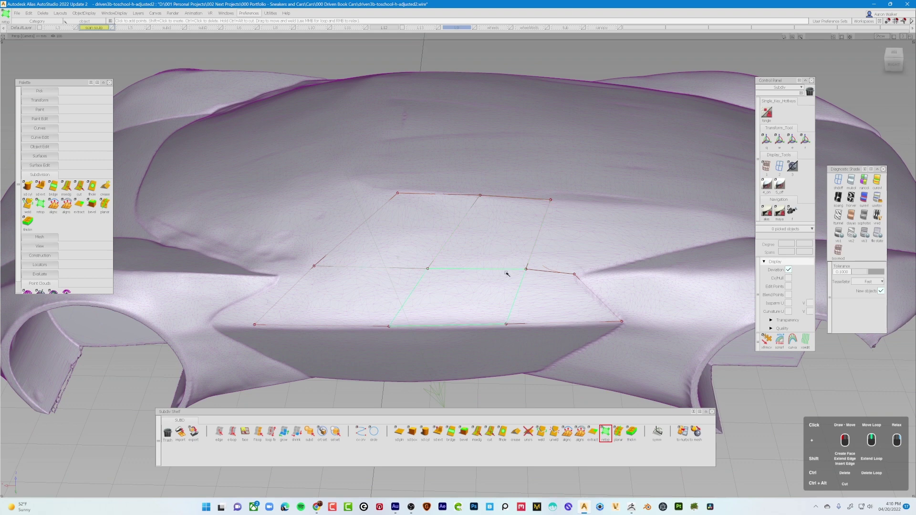
{"action": "left_click_drag", "start_coordinate": [505, 274], "coordinate": [504, 279]}
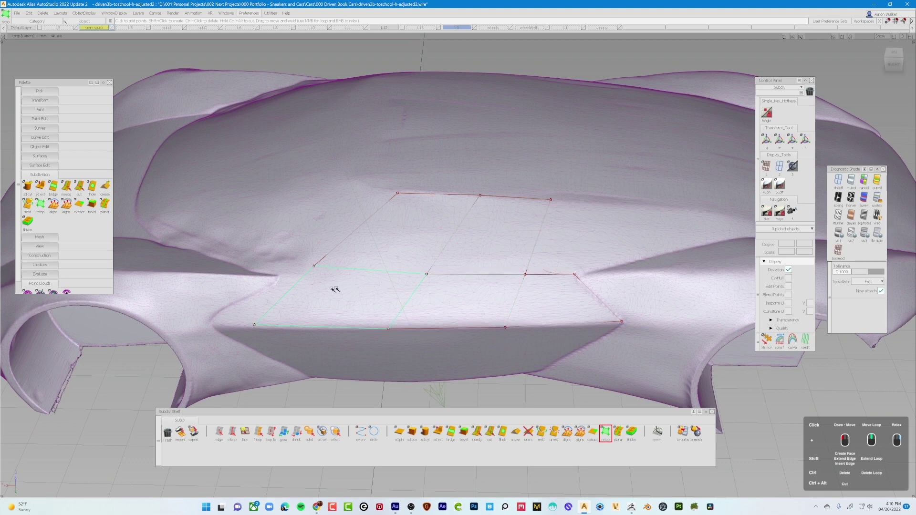
{"action": "left_click_drag", "start_coordinate": [311, 268], "coordinate": [282, 279]}
{"action": "left_click_drag", "start_coordinate": [254, 325], "coordinate": [246, 326]}
{"action": "right_click_drag", "start_coordinate": [402, 304], "coordinate": [512, 266], "text": "alt+shift"}
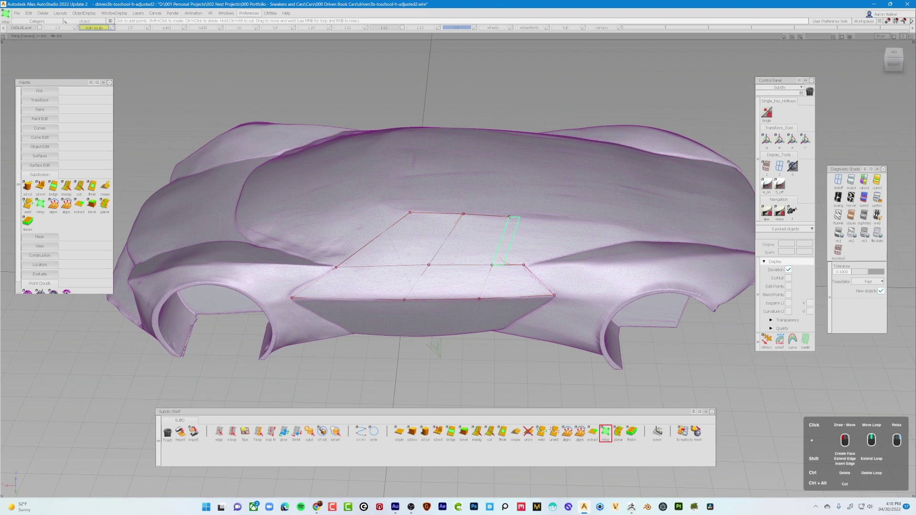
Step: Extend a face rearward from the grid's upper row and join it to the lower row at the rear fender crease
{"action": "left_click_drag", "start_coordinate": [500, 240], "coordinate": [531, 238], "text": "shift"}
{"action": "right_click_drag", "start_coordinate": [511, 270], "coordinate": [634, 269], "text": "alt+shift"}
{"action": "left_click_drag", "start_coordinate": [634, 268], "coordinate": [634, 280]}
{"action": "right_click_drag", "start_coordinate": [634, 280], "coordinate": [496, 229], "text": "alt+shift"}
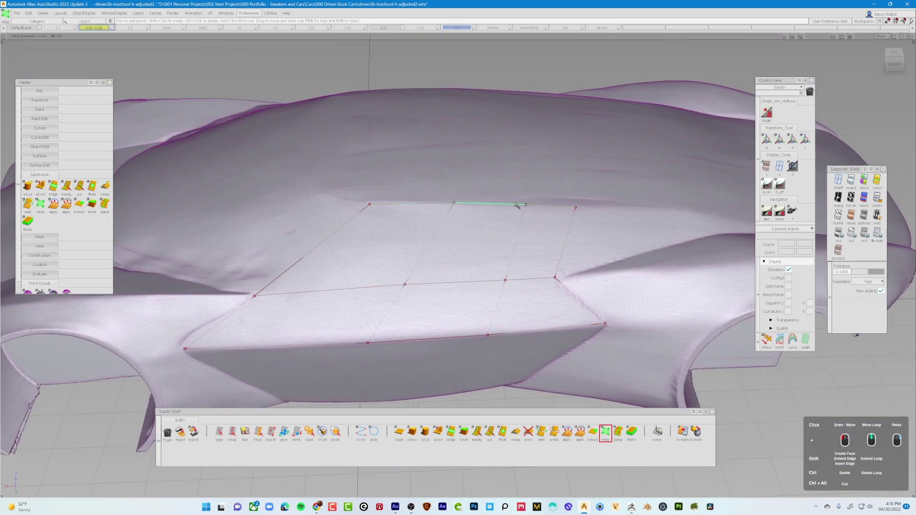
Step: Extend the grid's upper edge loop up the cabin side and split the new row with a lengthwise cut
{"action": "left_click_drag", "start_coordinate": [515, 203], "coordinate": [499, 215], "text": "alt+shift"}
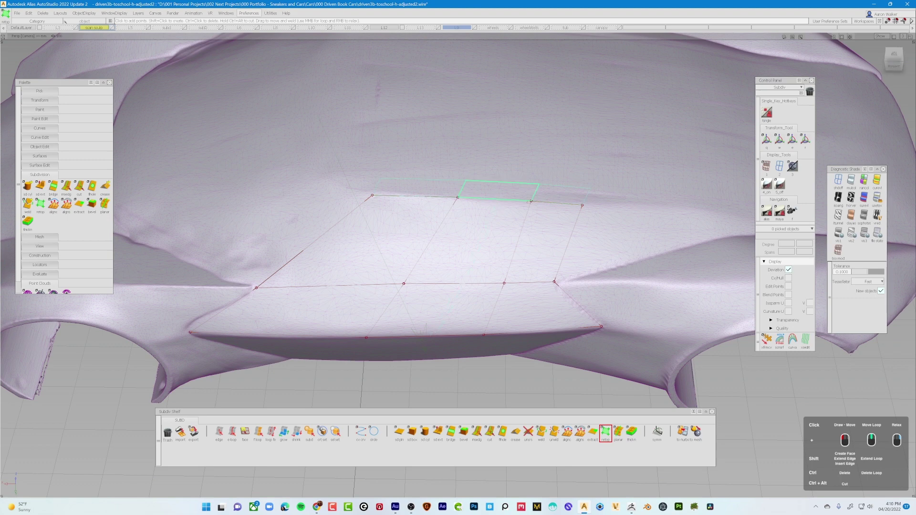
{"action": "middle_click_drag", "start_coordinate": [494, 199], "coordinate": [497, 85], "text": "shift"}
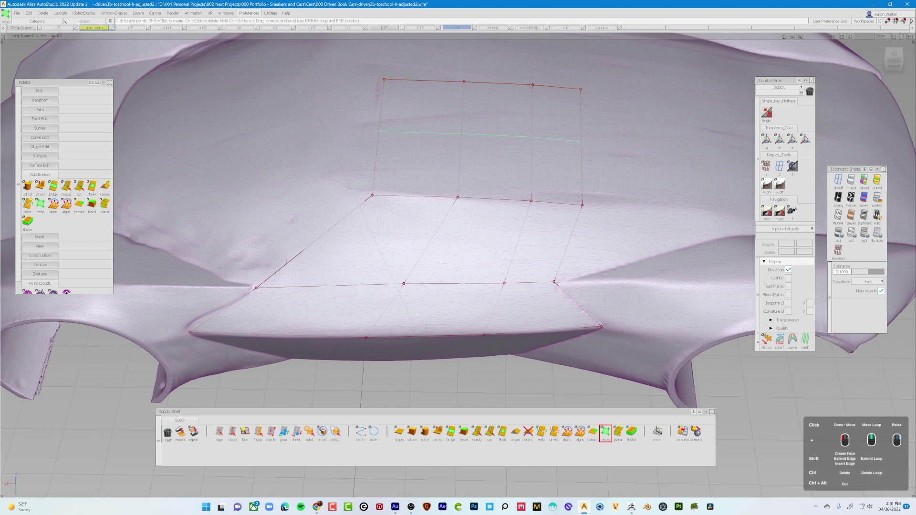
{"action": "left_click_drag", "start_coordinate": [419, 188], "coordinate": [538, 196], "text": "alt+shift"}
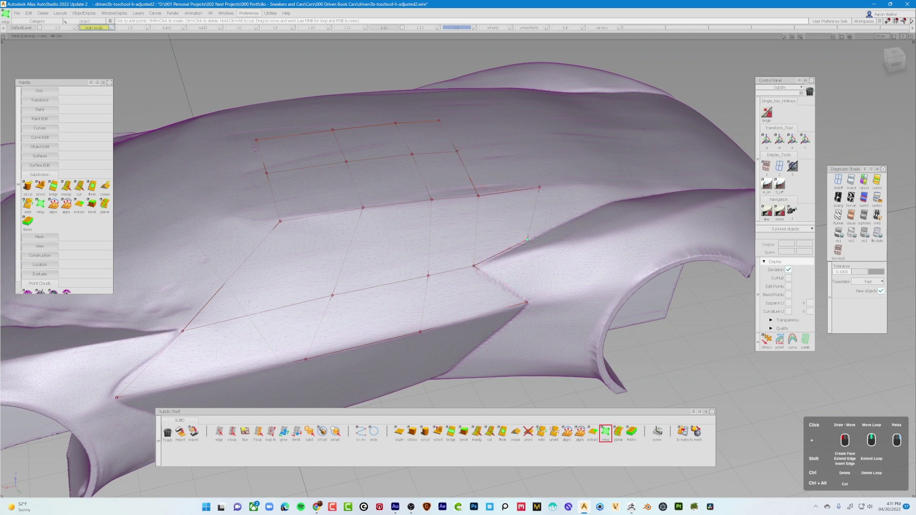
Step: Fit the lower corner of the rearmost side face to the rear fender crease and nudge the adjoining edge loop
{"action": "left_click_drag", "start_coordinate": [527, 238], "coordinate": [546, 234]}
{"action": "left_click_drag", "start_coordinate": [474, 222], "coordinate": [496, 205], "text": "alt+shift"}
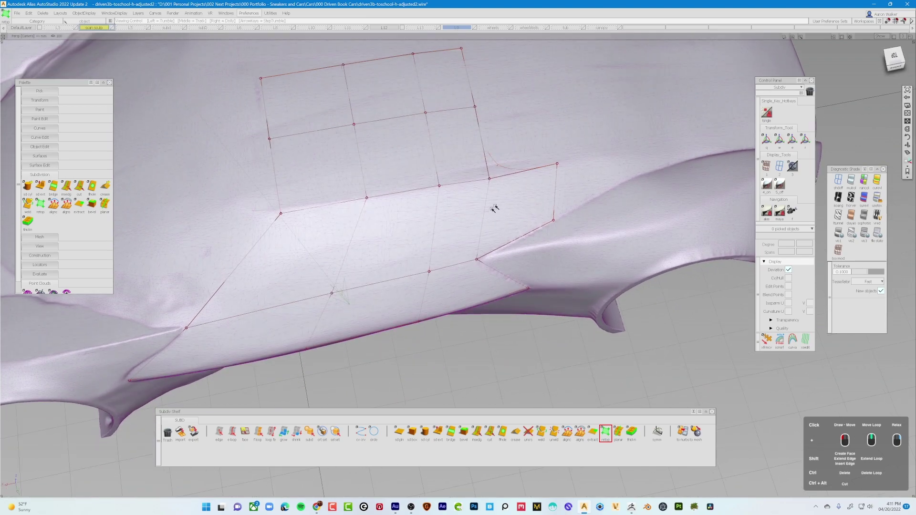
{"action": "mouse_move", "coordinate": [463, 182]}
{"action": "middle_mouse_down"}
{"action": "mouse_move", "coordinate": [466, 196]}
{"action": "mouse_move", "coordinate": [466, 183]}
{"action": "middle_mouse_up"}
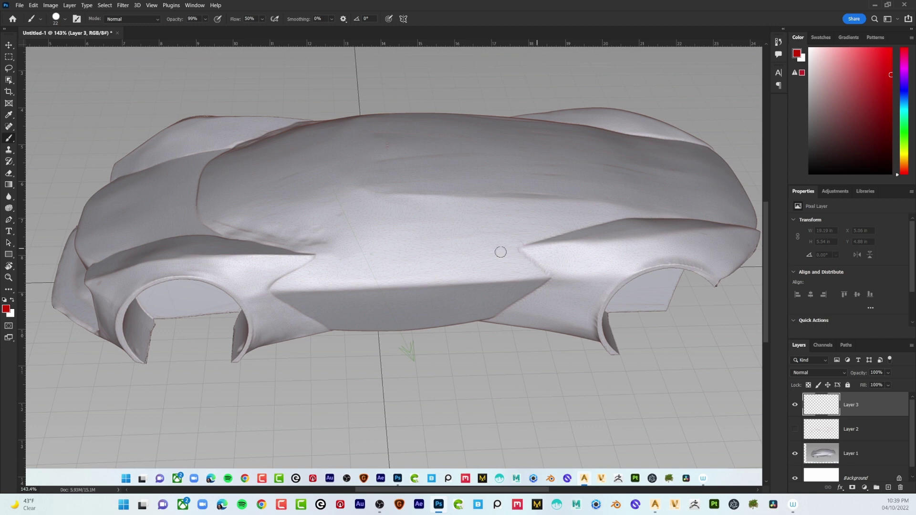
Step: Switch to Photoshop and sketch the planned patch layout in red over the car's side, rear fender and cabin on Layer 3
{"action": "key", "text": "ctrl+shift+z"}
{"action": "key", "text": "ctrl+z"}
{"action": "key", "text": "ctrl+shift+z"}
{"action": "left_click_drag", "start_coordinate": [350, 149], "coordinate": [750, 224]}
{"action": "left_click_drag", "start_coordinate": [271, 290], "coordinate": [551, 274]}
{"action": "mouse_move", "coordinate": [518, 249]}
{"action": "left_mouse_down"}
{"action": "mouse_move", "coordinate": [509, 306]}
{"action": "mouse_move", "coordinate": [594, 335]}
{"action": "left_mouse_up"}
{"action": "mouse_move", "coordinate": [608, 349]}
{"action": "left_mouse_down"}
{"action": "mouse_move", "coordinate": [669, 266]}
{"action": "mouse_move", "coordinate": [720, 283]}
{"action": "left_mouse_up"}
{"action": "left_click_drag", "start_coordinate": [759, 233], "coordinate": [720, 281]}
{"action": "left_click", "coordinate": [592, 242]}
{"action": "left_click_drag", "start_coordinate": [632, 237], "coordinate": [632, 274]}
{"action": "left_click_drag", "start_coordinate": [554, 277], "coordinate": [634, 275]}
{"action": "left_click_drag", "start_coordinate": [591, 241], "coordinate": [539, 334]}
{"action": "left_click_drag", "start_coordinate": [676, 231], "coordinate": [676, 266]}
{"action": "left_click_drag", "start_coordinate": [312, 256], "coordinate": [520, 249]}
{"action": "left_click_drag", "start_coordinate": [452, 193], "coordinate": [439, 281]}
{"action": "left_click_drag", "start_coordinate": [351, 152], "coordinate": [717, 174]}
{"action": "left_click_drag", "start_coordinate": [502, 195], "coordinate": [491, 282]}
{"action": "left_click_drag", "start_coordinate": [494, 272], "coordinate": [471, 328]}
{"action": "left_click_drag", "start_coordinate": [440, 281], "coordinate": [426, 329]}
{"action": "left_click_drag", "start_coordinate": [504, 150], "coordinate": [492, 198]}
{"action": "left_click_drag", "start_coordinate": [537, 151], "coordinate": [520, 253]}
{"action": "left_click_drag", "start_coordinate": [458, 147], "coordinate": [446, 192]}
{"action": "left_click_drag", "start_coordinate": [585, 150], "coordinate": [562, 228]}
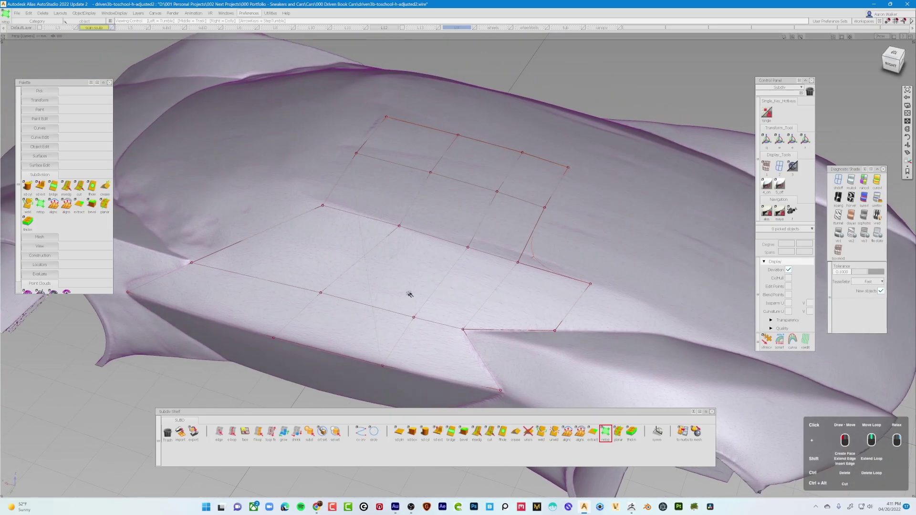
Step: Back in Alias, extend a face from the slanted crease edge onto the rear fender and reposition its upper corner
{"action": "left_click_drag", "start_coordinate": [409, 294], "coordinate": [514, 301], "text": "alt+shift"}
{"action": "middle_click_drag", "start_coordinate": [514, 301], "coordinate": [515, 310]}
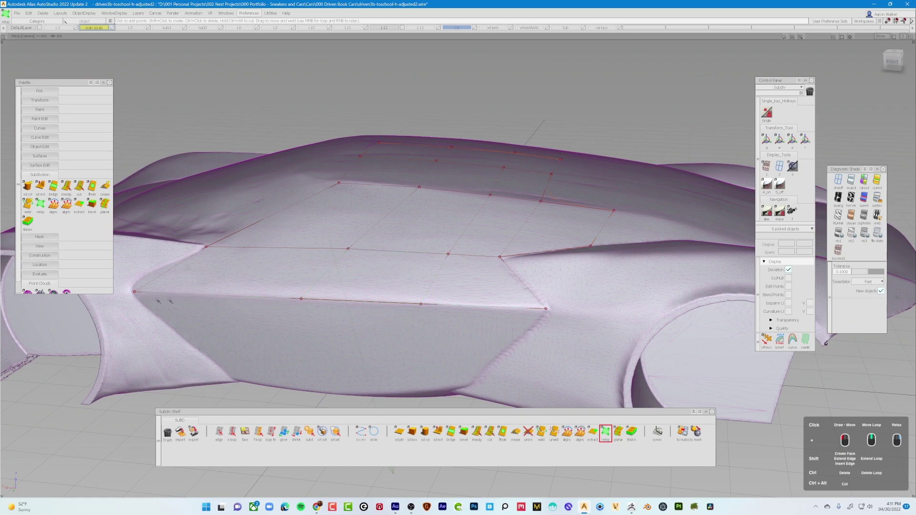
{"action": "left_click_drag", "start_coordinate": [385, 259], "coordinate": [406, 305], "text": "alt+shift"}
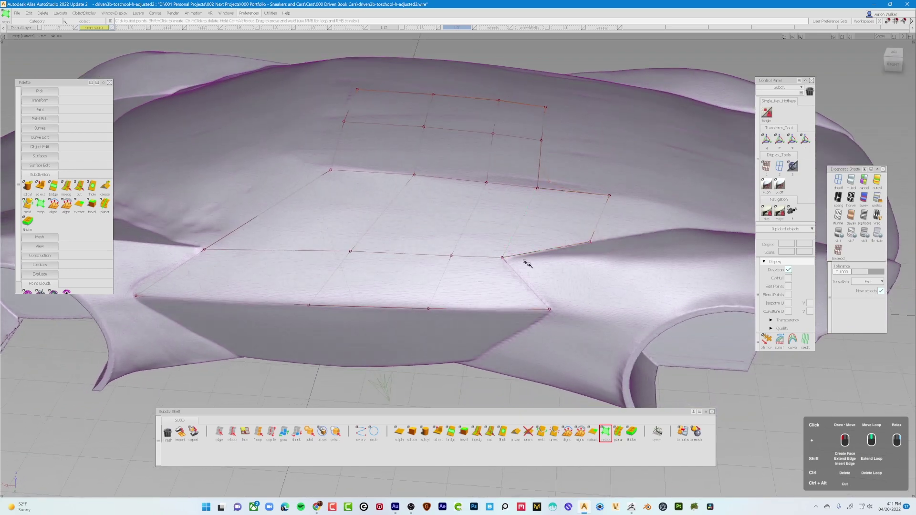
{"action": "left_click_drag", "start_coordinate": [638, 266], "coordinate": [540, 277], "text": "alt+shift"}
{"action": "right_click_drag", "start_coordinate": [540, 277], "coordinate": [553, 272], "text": "alt+shift"}
{"action": "left_click_drag", "start_coordinate": [553, 272], "coordinate": [555, 245], "text": "alt+shift"}
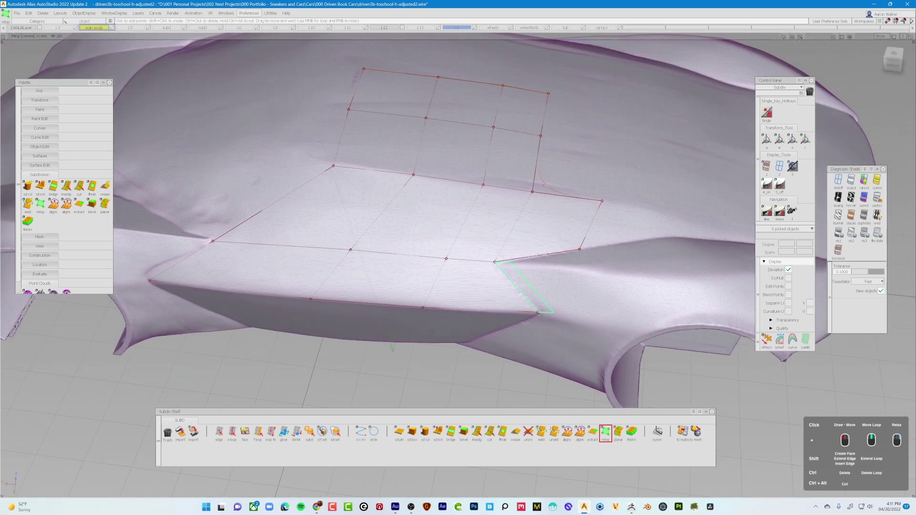
{"action": "left_click_drag", "start_coordinate": [532, 288], "coordinate": [593, 299], "text": "shift"}
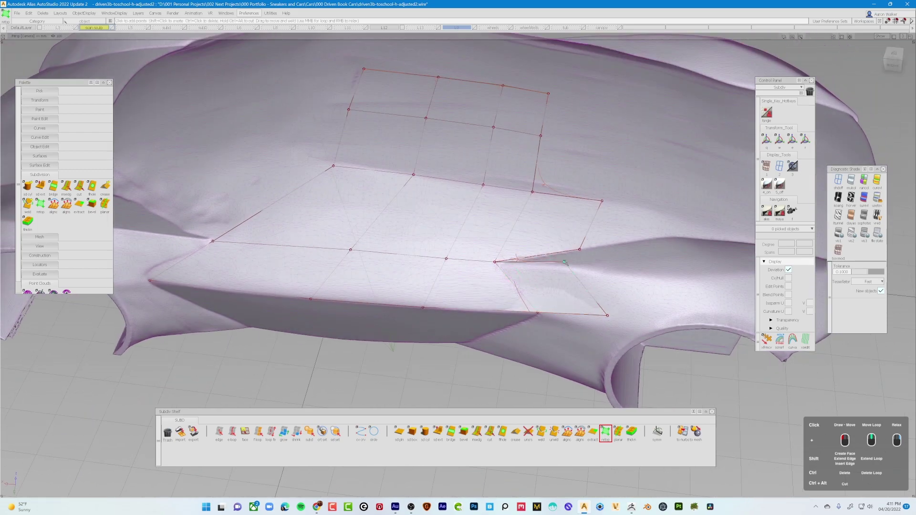
{"action": "left_click_drag", "start_coordinate": [564, 262], "coordinate": [536, 281]}
{"action": "left_click", "coordinate": [580, 285], "text": "shift"}
{"action": "key", "text": "ctrl+z"}
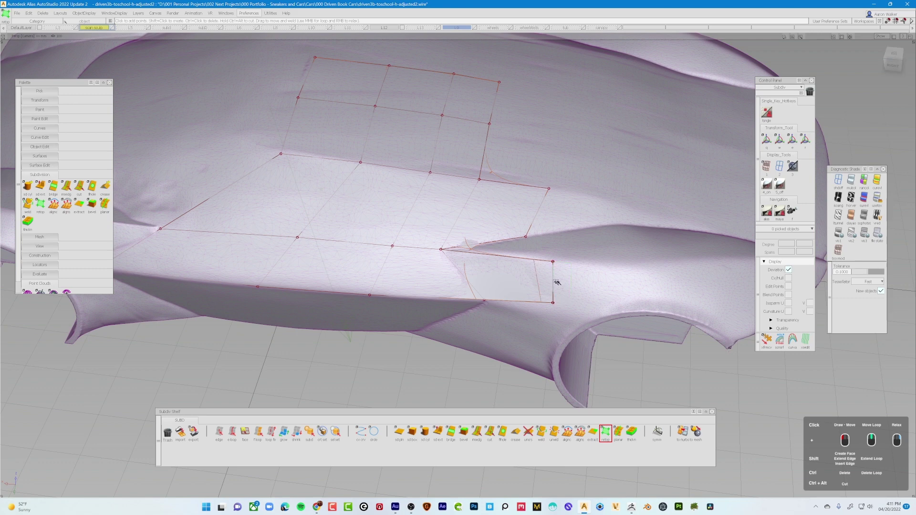
Step: Extend a strip of faces rearward along the fender above the rear wheel arch to the car's tail
{"action": "left_click_drag", "start_coordinate": [562, 282], "coordinate": [623, 282], "text": "shift"}
{"action": "middle_click_drag", "start_coordinate": [698, 283], "coordinate": [579, 310], "text": "alt+shift"}
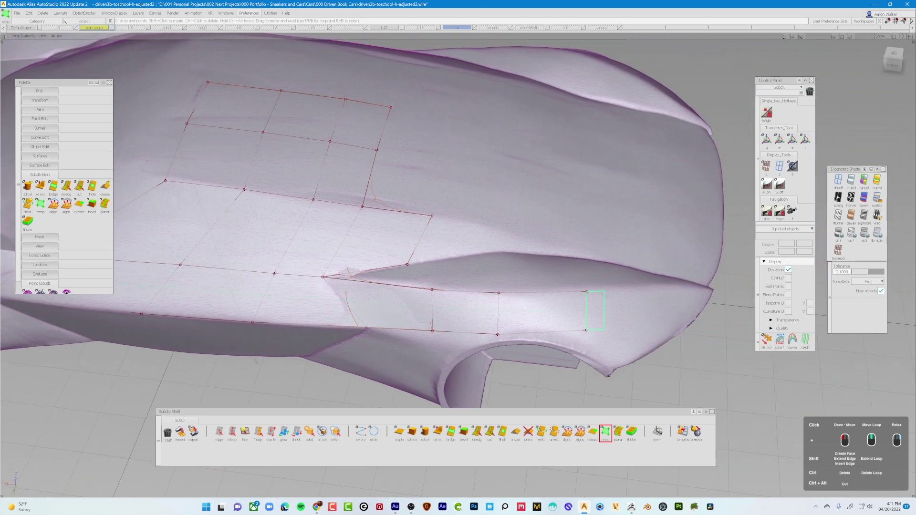
{"action": "left_click_drag", "start_coordinate": [593, 290], "coordinate": [601, 324], "text": "alt+shift"}
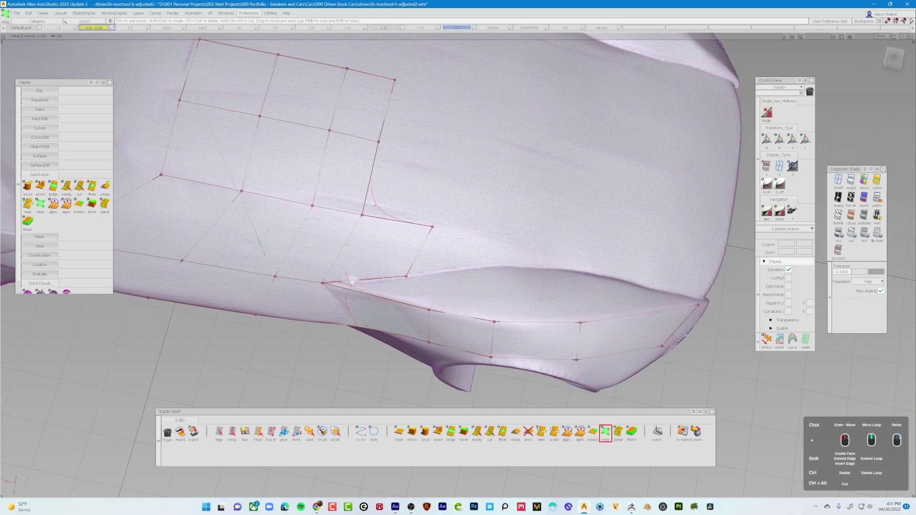
Step: Delete the face joining the side grid to the rear fender strip ahead of the wheel arch
{"action": "left_click_drag", "start_coordinate": [697, 305], "coordinate": [504, 206], "text": "alt+shift"}
{"action": "left_click_drag", "start_coordinate": [456, 262], "coordinate": [442, 216], "text": "alt+shift"}
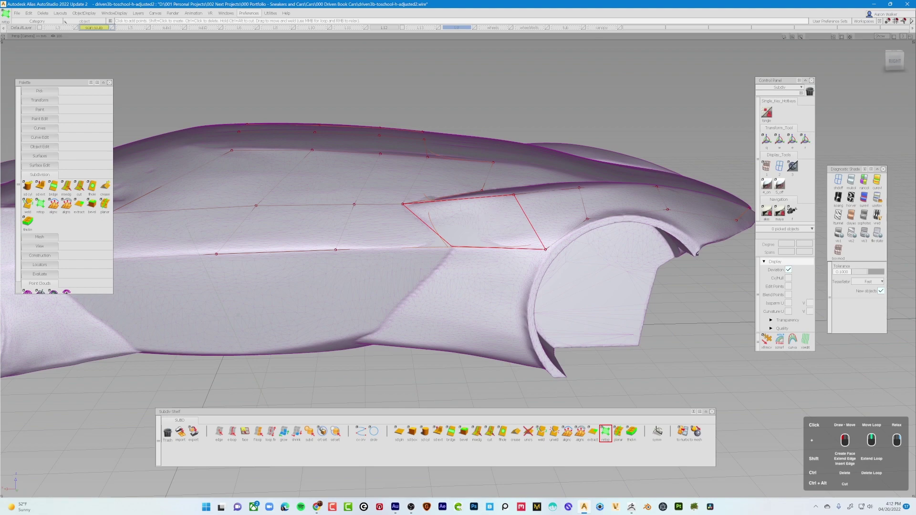
{"action": "left_click", "coordinate": [496, 223], "text": "ctrl"}
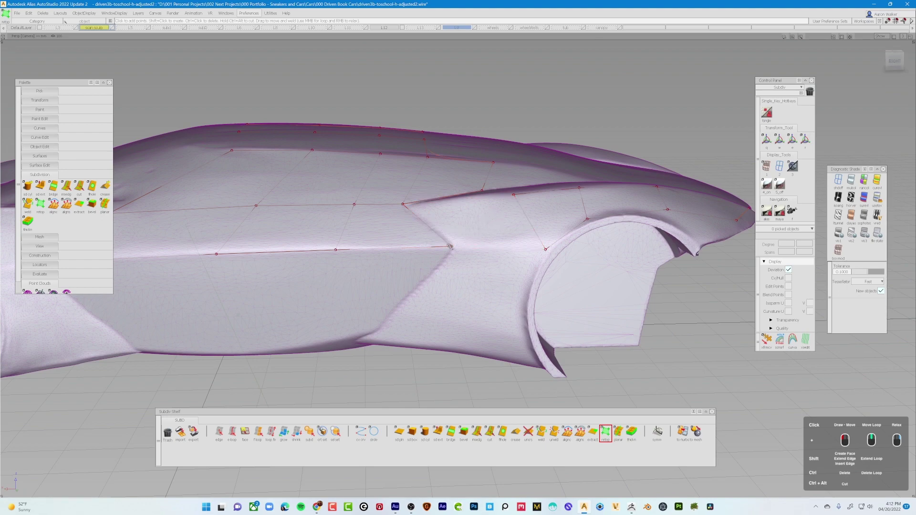
Step: Extend a face up the cabin side from the upper edge of the rearmost side face
{"action": "left_click_drag", "start_coordinate": [447, 244], "coordinate": [449, 212], "text": "alt+shift"}
{"action": "left_click_drag", "start_coordinate": [473, 187], "coordinate": [468, 124], "text": "shift"}
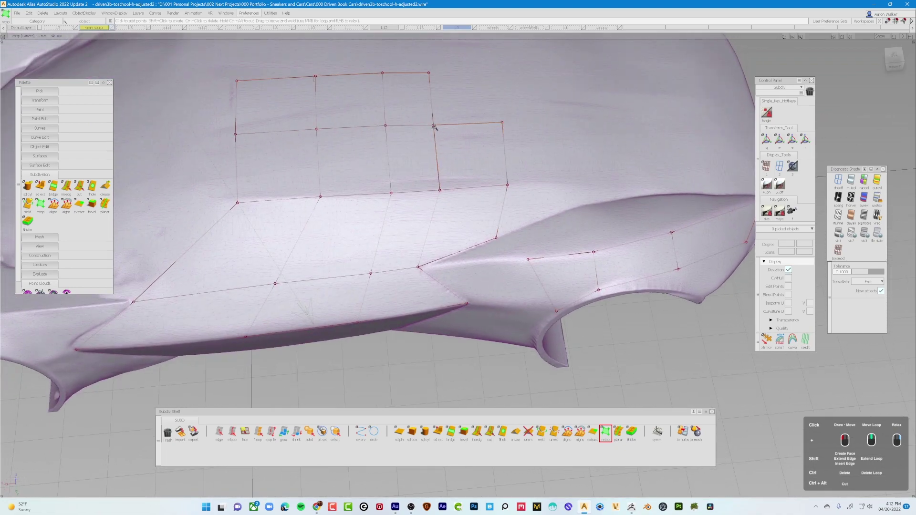
Step: Extend a face up the cabin side to fill the upper rear corner of the side grid
{"action": "left_click_drag", "start_coordinate": [469, 124], "coordinate": [476, 78], "text": "shift"}
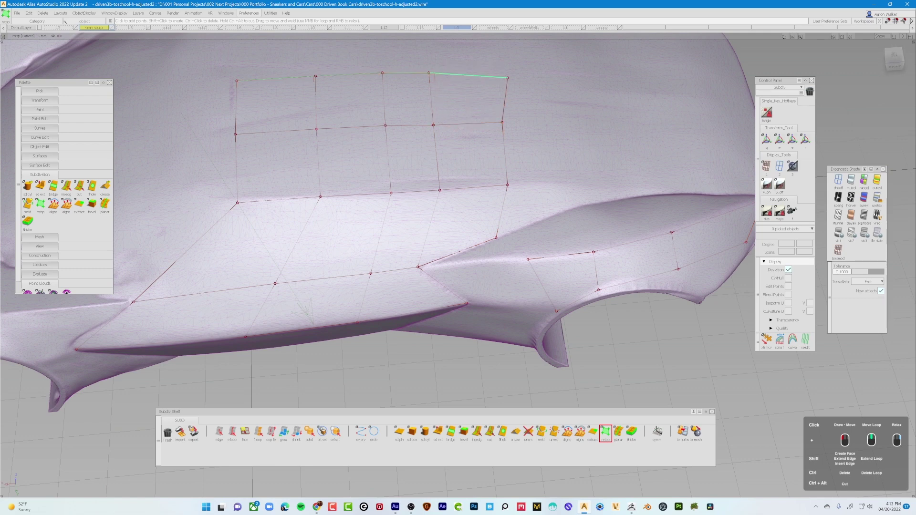
{"action": "left_click_drag", "start_coordinate": [475, 119], "coordinate": [470, 98], "text": "alt+shift"}
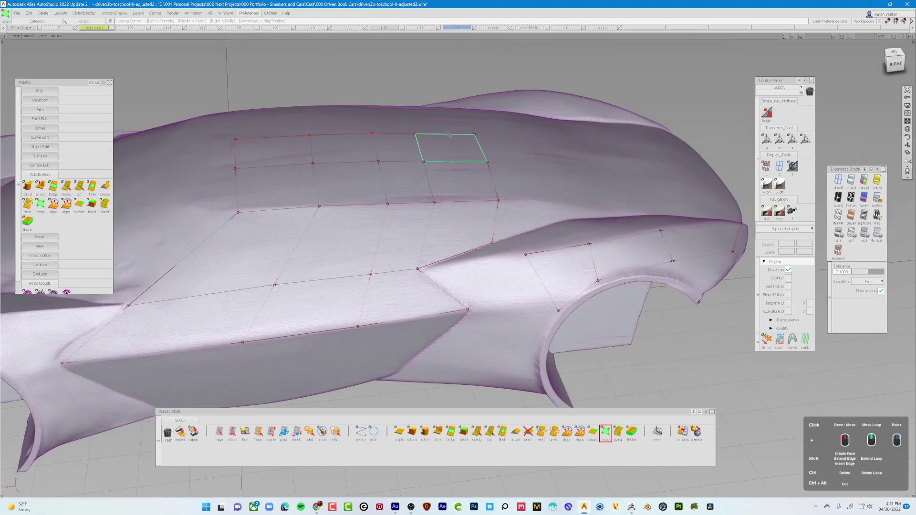
{"action": "right_click_drag", "start_coordinate": [470, 98], "coordinate": [445, 155], "text": "alt+shift"}
Step: Display the layer holding the complete subdivision car body in place of the partial retopology stage
{"action": "mouse_move", "coordinate": [399, 253]}
{"action": "left_mouse_down", "text": "ctrl+shift"}
{"action": "mouse_move", "coordinate": [390, 205]}
{"action": "mouse_move", "coordinate": [368, 216]}
{"action": "left_mouse_up", "text": "ctrl+shift"}
{"action": "middle_click_drag", "start_coordinate": [367, 216], "coordinate": [374, 211], "text": "alt+shift"}
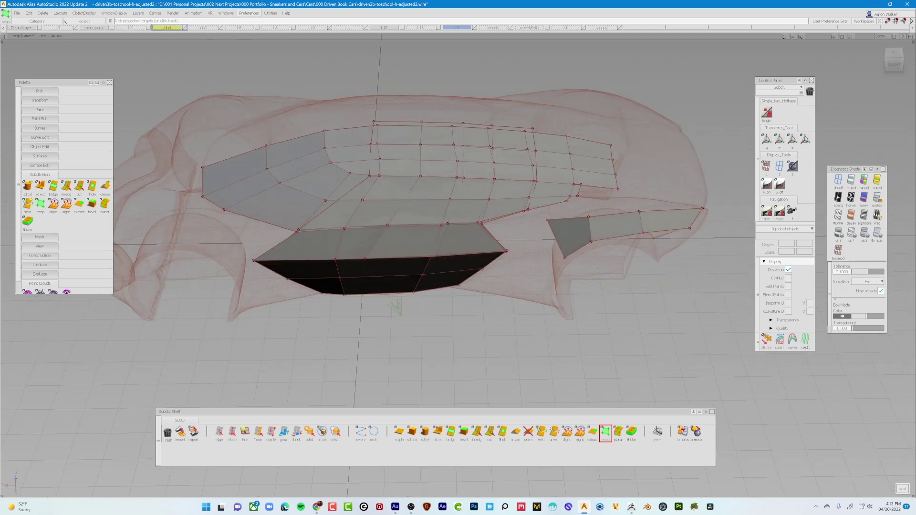
{"action": "left_click", "coordinate": [202, 28]}
{"action": "left_click_drag", "start_coordinate": [324, 205], "coordinate": [348, 165], "text": "alt+shift"}
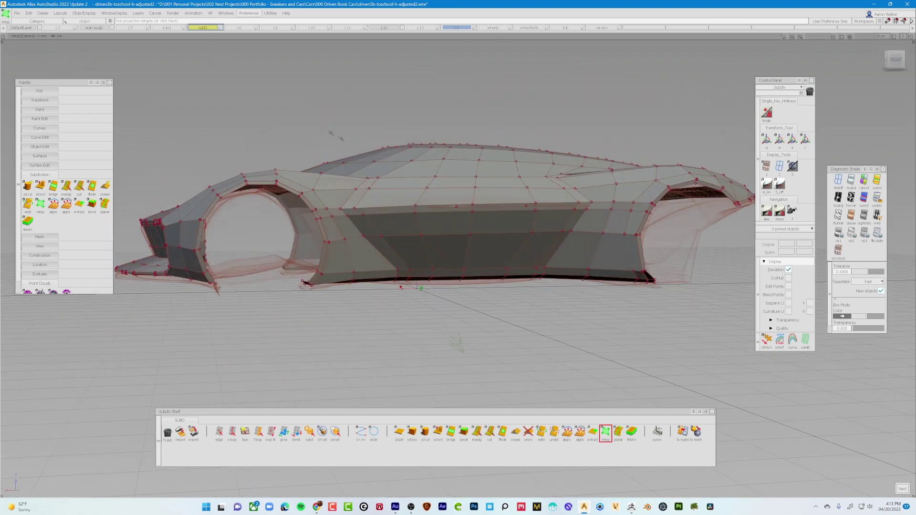
{"action": "left_click_drag", "start_coordinate": [405, 157], "coordinate": [357, 191], "text": "alt+shift"}
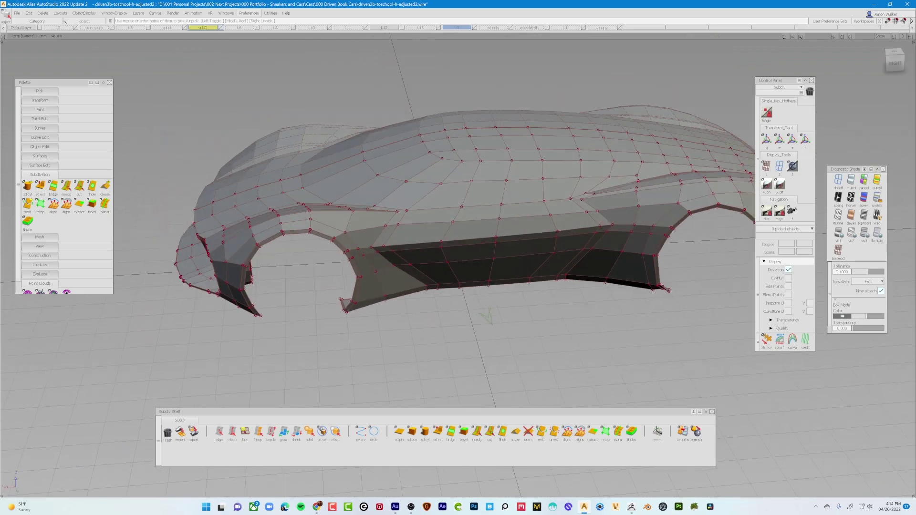
Step: Compare the car body's faceted box mode with its smooth subdivision display from several angles
{"action": "key", "text": "1"}
{"action": "left_click_drag", "start_coordinate": [413, 194], "coordinate": [401, 225], "text": "alt+shift"}
{"action": "right_click_drag", "start_coordinate": [401, 225], "coordinate": [420, 231], "text": "alt+shift"}
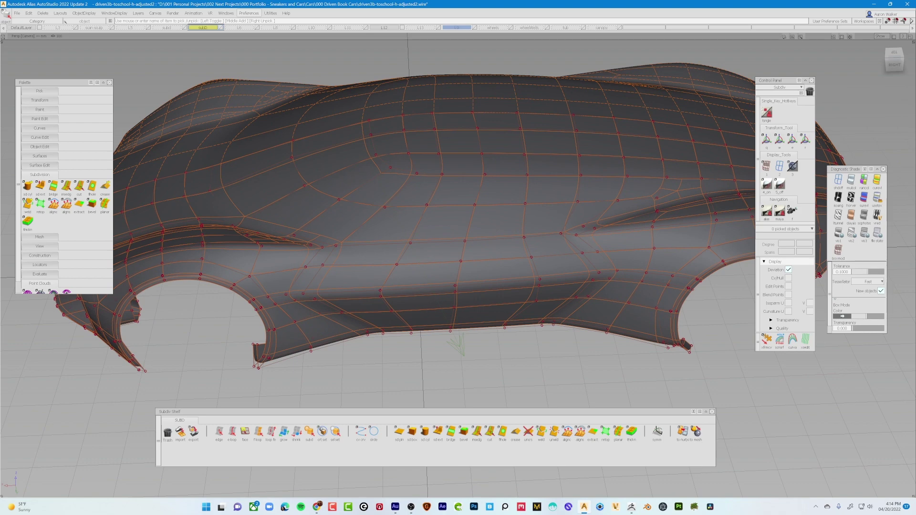
{"action": "key", "text": "3"}
{"action": "left_click_drag", "start_coordinate": [483, 216], "coordinate": [556, 217], "text": "alt+shift"}
{"action": "right_click_drag", "start_coordinate": [556, 217], "coordinate": [534, 227], "text": "alt+shift"}
{"action": "left_click_drag", "start_coordinate": [533, 227], "coordinate": [407, 286], "text": "alt+shift"}
{"action": "key", "text": "1"}
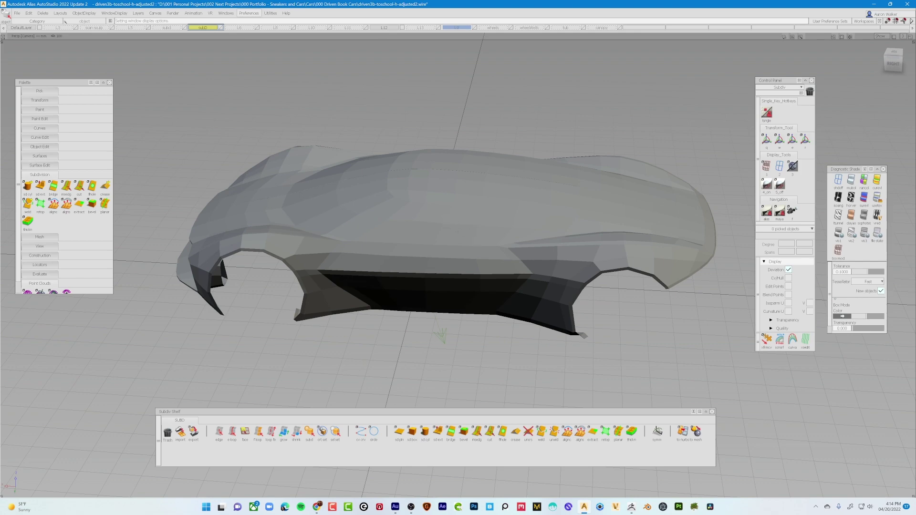
{"action": "mouse_move", "coordinate": [466, 231]}
{"action": "left_mouse_down", "text": "alt+shift"}
{"action": "mouse_move", "coordinate": [476, 237]}
{"action": "mouse_move", "coordinate": [468, 239]}
{"action": "left_mouse_up", "text": "alt+shift"}
{"action": "key", "text": "3"}
{"action": "key", "text": "3"}
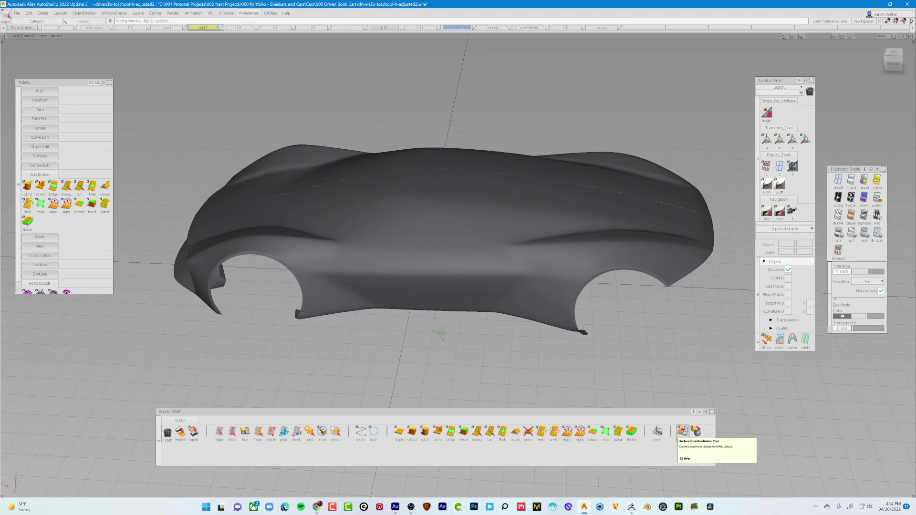
Step: Pick the subdivision body as an object, display its control cage, and convert it to NURBS surfaces
{"action": "mouse_move", "coordinate": [528, 368]}
{"action": "left_mouse_down", "text": "alt+shift"}
{"action": "mouse_move", "coordinate": [542, 333]}
{"action": "mouse_move", "coordinate": [512, 318]}
{"action": "mouse_move", "coordinate": [518, 324]}
{"action": "left_mouse_up", "text": "alt+shift"}
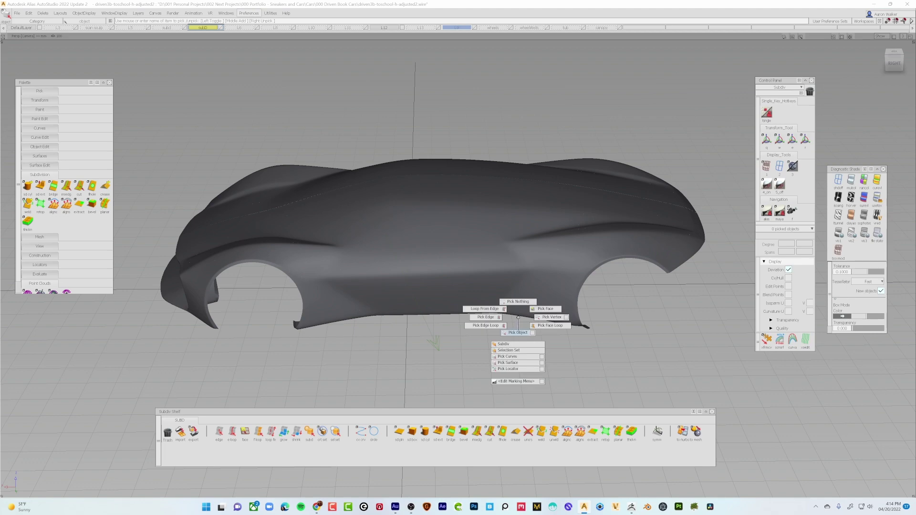
{"action": "left_click", "coordinate": [520, 299]}
{"action": "key", "text": "2"}
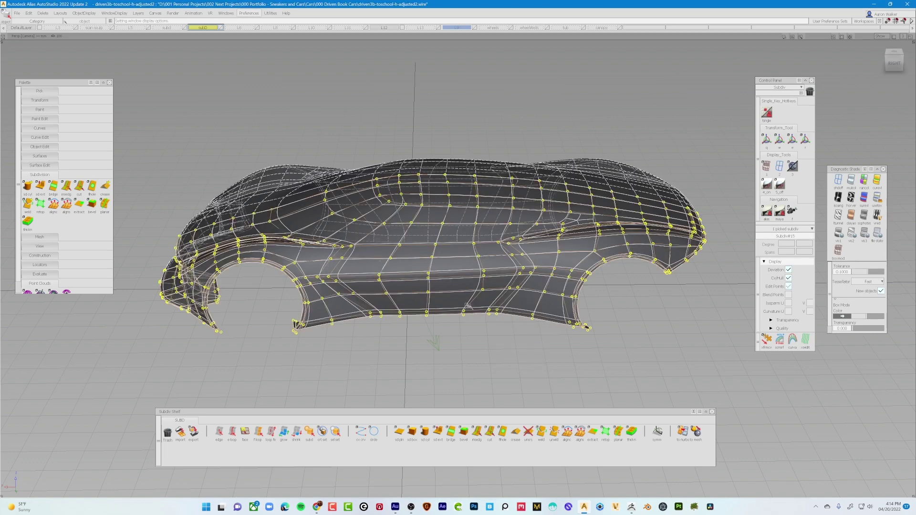
{"action": "mouse_move", "coordinate": [490, 316]}
{"action": "left_mouse_down", "text": "alt+shift"}
{"action": "mouse_move", "coordinate": [482, 341]}
{"action": "mouse_move", "coordinate": [481, 314]}
{"action": "left_mouse_up", "text": "alt+shift"}
{"action": "left_click_drag", "start_coordinate": [477, 368], "coordinate": [496, 360], "text": "alt+shift"}
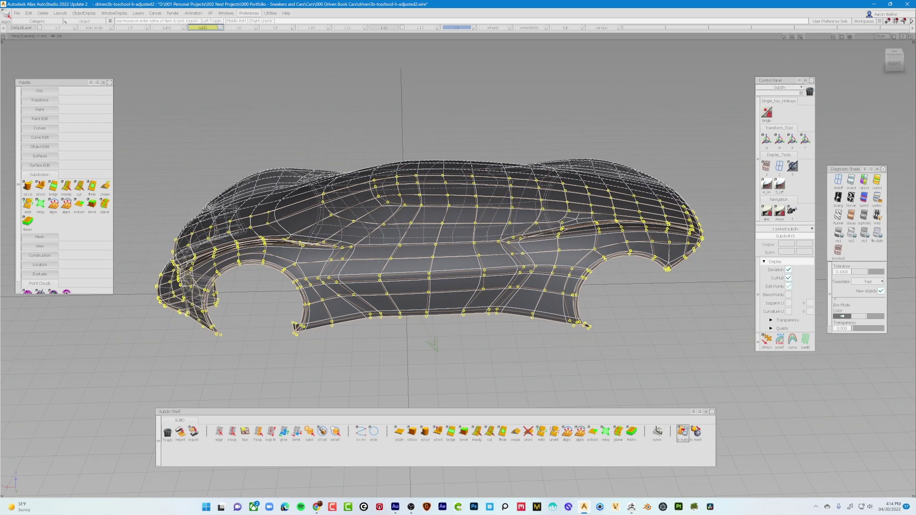
{"action": "left_click", "coordinate": [682, 432]}
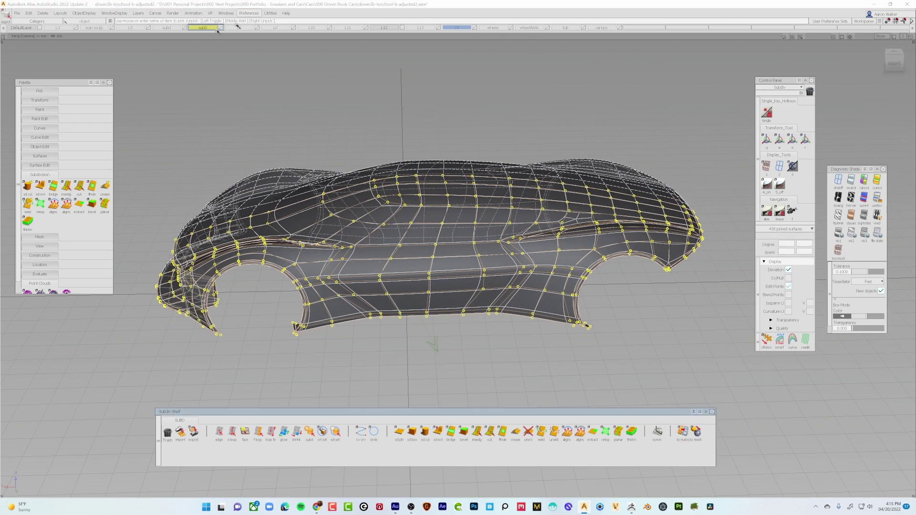
Step: Create a new layer and assign the converted NURBS body surfaces to it
{"action": "left_click", "coordinate": [138, 13]}
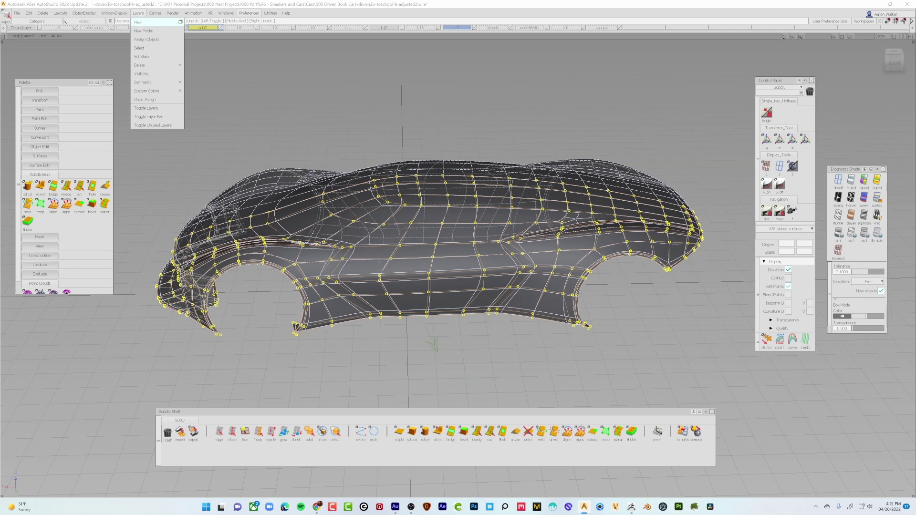
{"action": "left_click", "coordinate": [143, 22]}
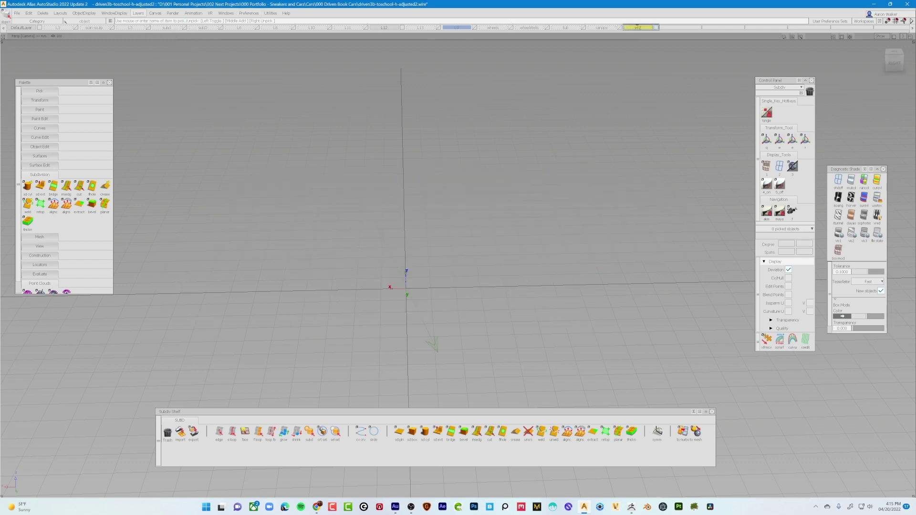
{"action": "left_click", "coordinate": [638, 28]}
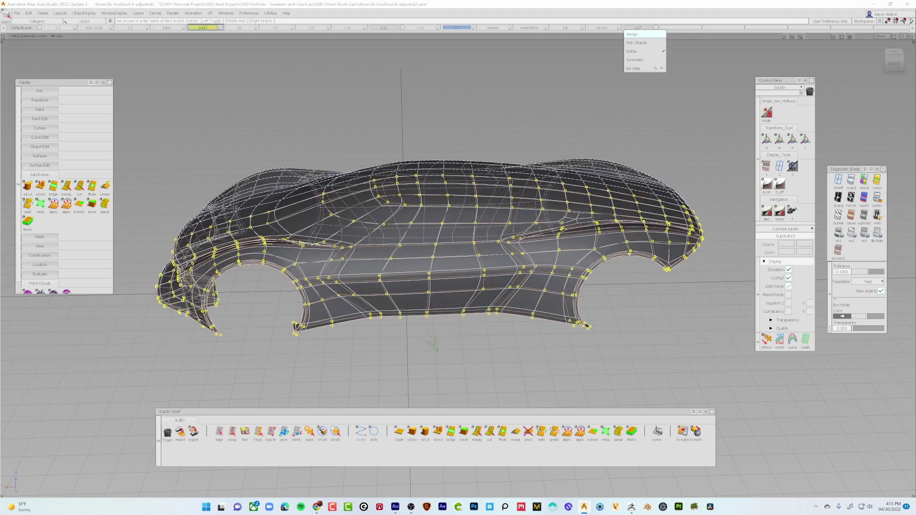
{"action": "left_click", "coordinate": [638, 36]}
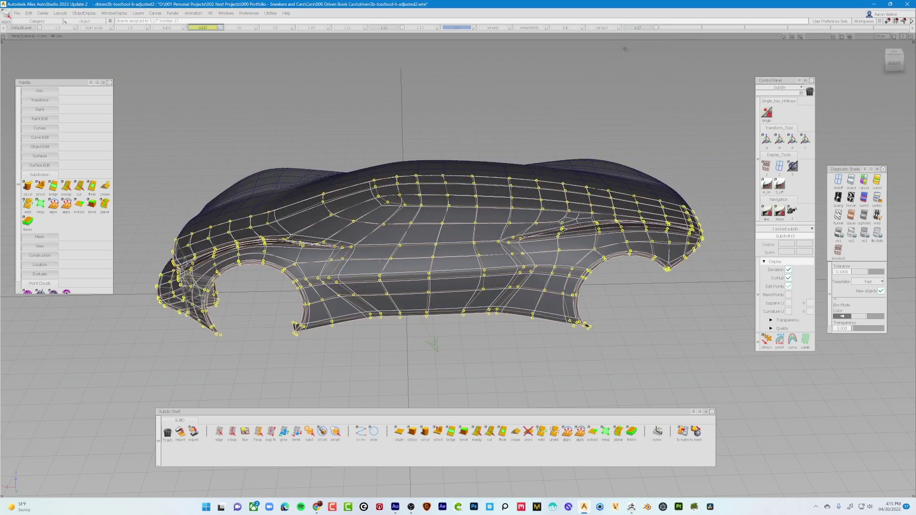
{"action": "left_click", "coordinate": [642, 28]}
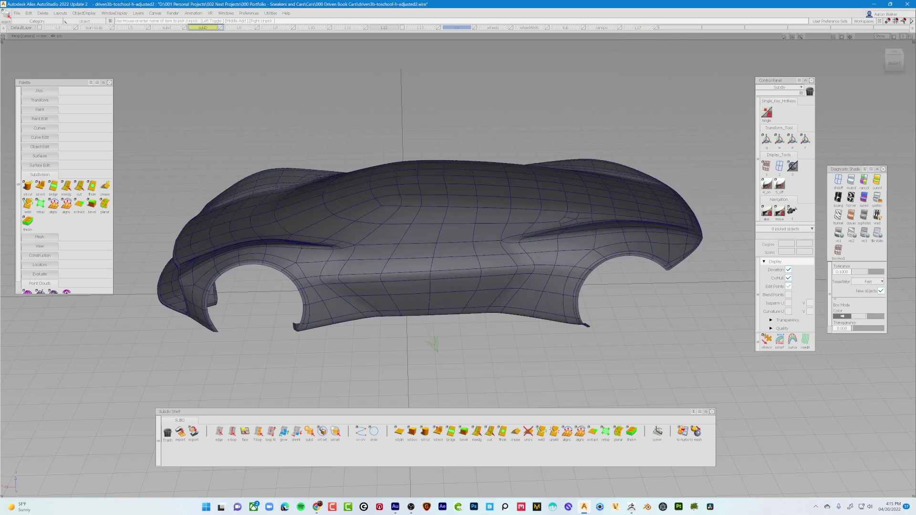
Step: Examine the patch layout of the body side and wheel arches up close
{"action": "left_click_drag", "start_coordinate": [640, 52], "coordinate": [410, 244], "text": "alt+shift"}
{"action": "right_click_drag", "start_coordinate": [410, 244], "coordinate": [426, 217], "text": "alt+shift"}
{"action": "mouse_move", "coordinate": [427, 216]}
{"action": "left_mouse_down", "text": "ctrl+shift"}
{"action": "mouse_move", "coordinate": [422, 229]}
{"action": "mouse_move", "coordinate": [414, 222]}
{"action": "mouse_move", "coordinate": [439, 214]}
{"action": "left_mouse_up", "text": "ctrl+shift"}
{"action": "left_click_drag", "start_coordinate": [456, 260], "coordinate": [448, 243], "text": "alt+shift"}
{"action": "left_click", "coordinate": [432, 233]}
{"action": "right_click_drag", "start_coordinate": [449, 243], "coordinate": [431, 186], "text": "alt+shift"}
{"action": "mouse_move", "coordinate": [390, 239]}
{"action": "left_mouse_down", "text": "alt+shift"}
{"action": "mouse_move", "coordinate": [347, 201]}
{"action": "mouse_move", "coordinate": [364, 190]}
{"action": "left_mouse_up", "text": "alt+shift"}
{"action": "mouse_move", "coordinate": [431, 195]}
{"action": "left_mouse_down", "text": "alt+shift"}
{"action": "mouse_move", "coordinate": [403, 219]}
{"action": "mouse_move", "coordinate": [431, 204]}
{"action": "left_mouse_up", "text": "alt+shift"}
{"action": "mouse_move", "coordinate": [366, 170]}
{"action": "left_mouse_down", "text": "alt+shift"}
{"action": "mouse_move", "coordinate": [353, 216]}
{"action": "mouse_move", "coordinate": [384, 219]}
{"action": "mouse_move", "coordinate": [388, 235]}
{"action": "mouse_move", "coordinate": [386, 219]}
{"action": "mouse_move", "coordinate": [422, 218]}
{"action": "left_mouse_up", "text": "alt+shift"}
{"action": "left_click_drag", "start_coordinate": [310, 186], "coordinate": [203, 249]}
{"action": "middle_click_drag", "start_coordinate": [378, 246], "coordinate": [380, 222], "text": "ctrl+shift"}
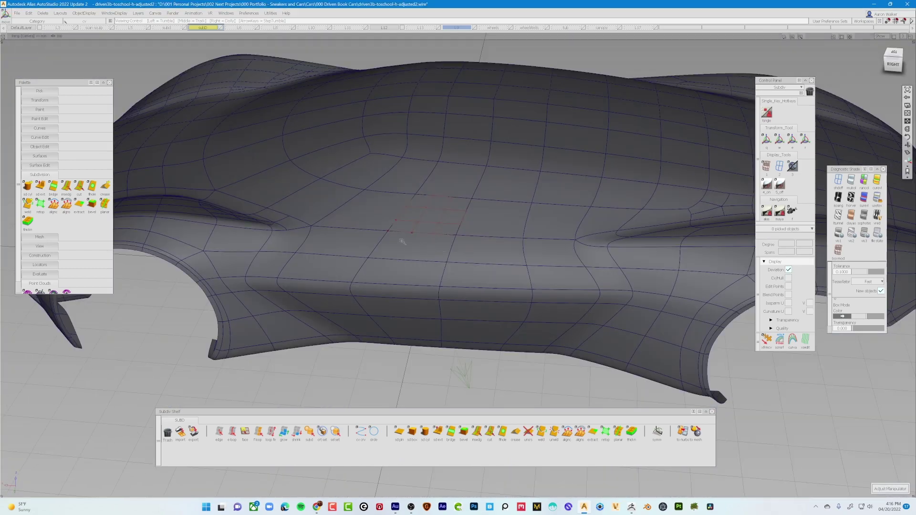
Step: Examine the whole body's patch flow across the cabin, side, roof and front end
{"action": "left_click_drag", "start_coordinate": [403, 241], "coordinate": [565, 135], "text": "alt+shift"}
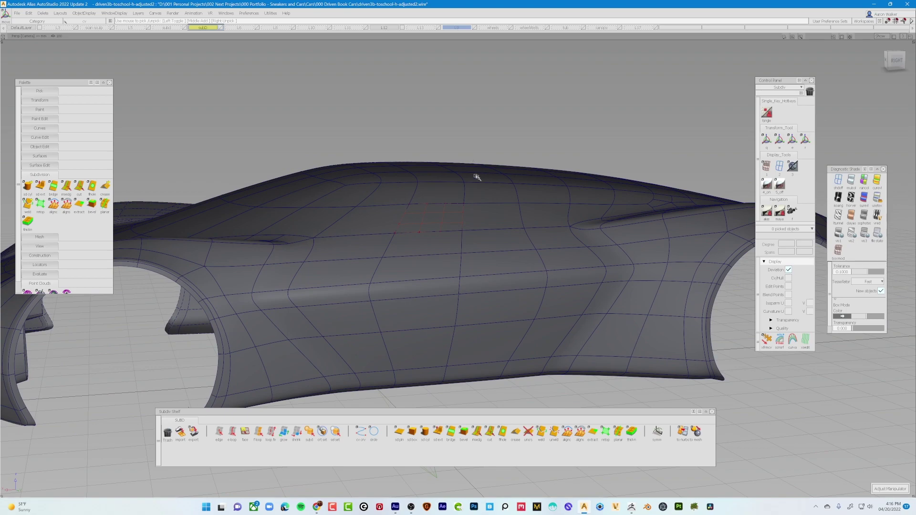
{"action": "left_click_drag", "start_coordinate": [431, 200], "coordinate": [323, 212], "text": "alt+shift"}
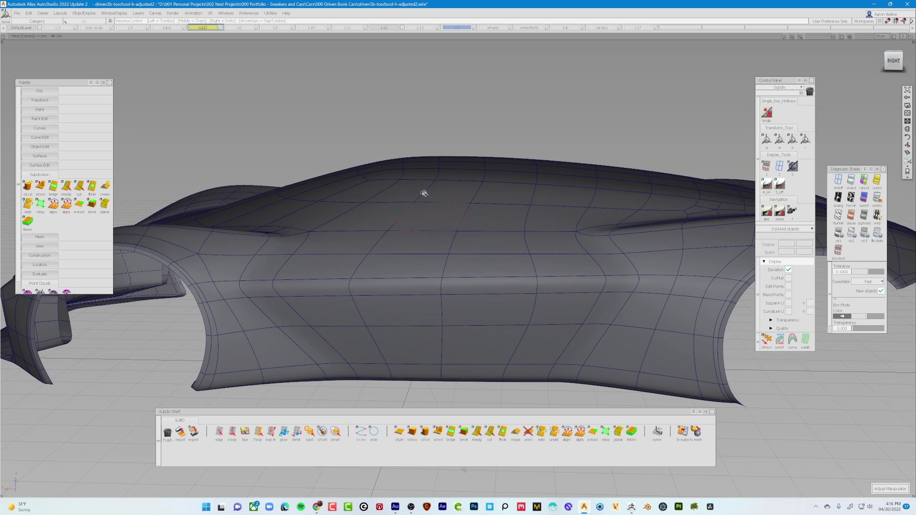
{"action": "left_click_drag", "start_coordinate": [425, 192], "coordinate": [418, 247], "text": "alt+shift"}
{"action": "right_click_drag", "start_coordinate": [418, 248], "coordinate": [425, 247], "text": "alt+shift"}
{"action": "left_click_drag", "start_coordinate": [425, 248], "coordinate": [320, 207], "text": "alt+shift"}
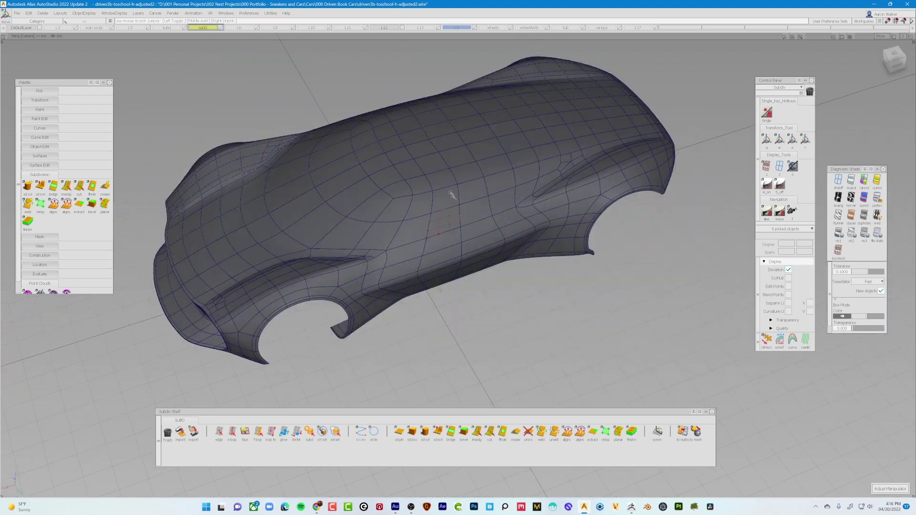
{"action": "left_click_drag", "start_coordinate": [280, 283], "coordinate": [493, 219], "text": "alt+shift"}
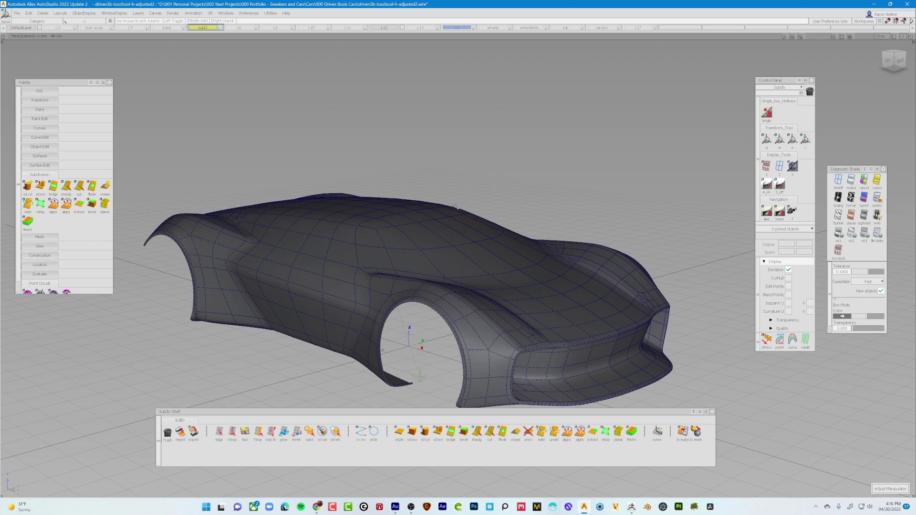
{"action": "key", "text": "shift+alt"}
{"action": "left_click_drag", "start_coordinate": [561, 200], "coordinate": [421, 229], "text": "alt+shift"}
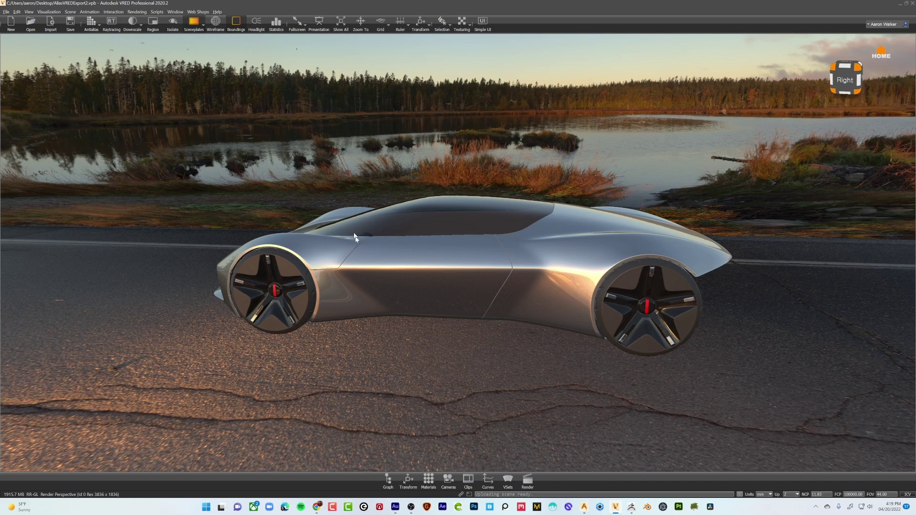
Step: Switch to VRED and examine the rendered car's side reflections, front wheel and door shut lines
{"action": "left_click_drag", "start_coordinate": [333, 351], "coordinate": [388, 376]}
{"action": "left_click_drag", "start_coordinate": [197, 375], "coordinate": [304, 289]}
{"action": "left_click_drag", "start_coordinate": [441, 347], "coordinate": [386, 359]}
{"action": "right_click_drag", "start_coordinate": [386, 358], "coordinate": [429, 384]}
{"action": "middle_click_drag", "start_coordinate": [429, 385], "coordinate": [563, 356]}
{"action": "scroll", "coordinate": [563, 357], "scroll_direction": "up", "scroll_amount": 5}
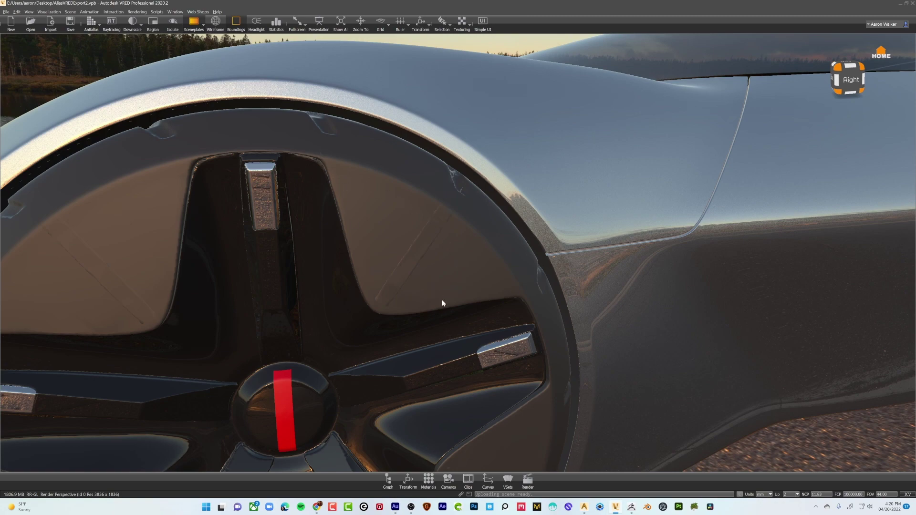
{"action": "scroll", "coordinate": [376, 279], "scroll_direction": "up", "scroll_amount": 6}
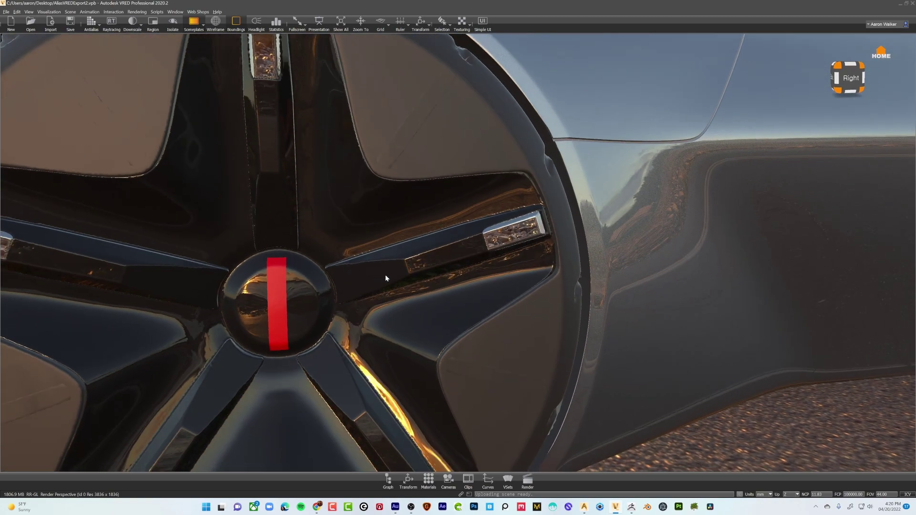
{"action": "scroll", "coordinate": [385, 279], "scroll_direction": "down", "scroll_amount": 10}
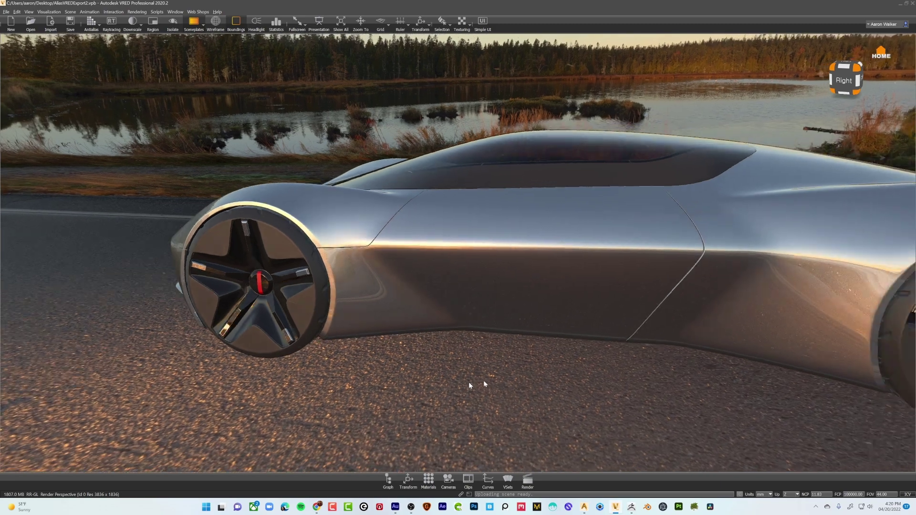
{"action": "middle_click_drag", "start_coordinate": [468, 383], "coordinate": [437, 378]}
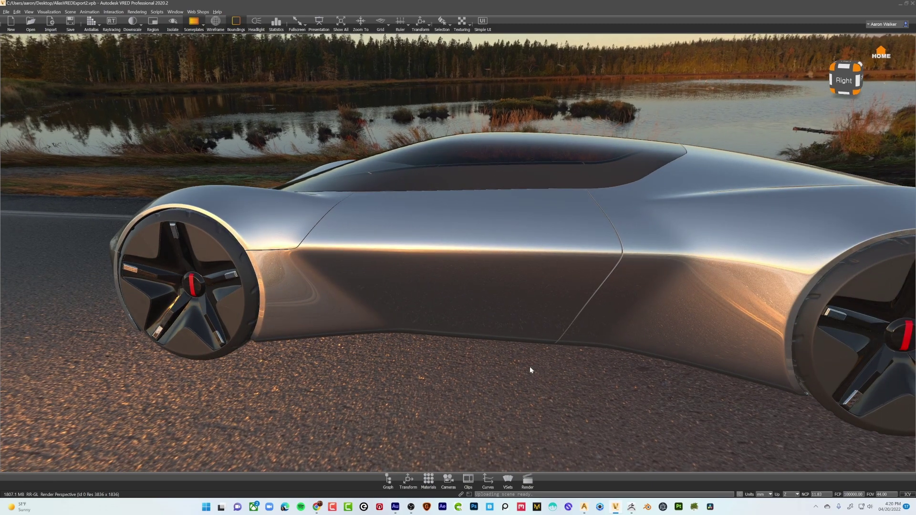
{"action": "left_click_drag", "start_coordinate": [529, 370], "coordinate": [152, 144]}
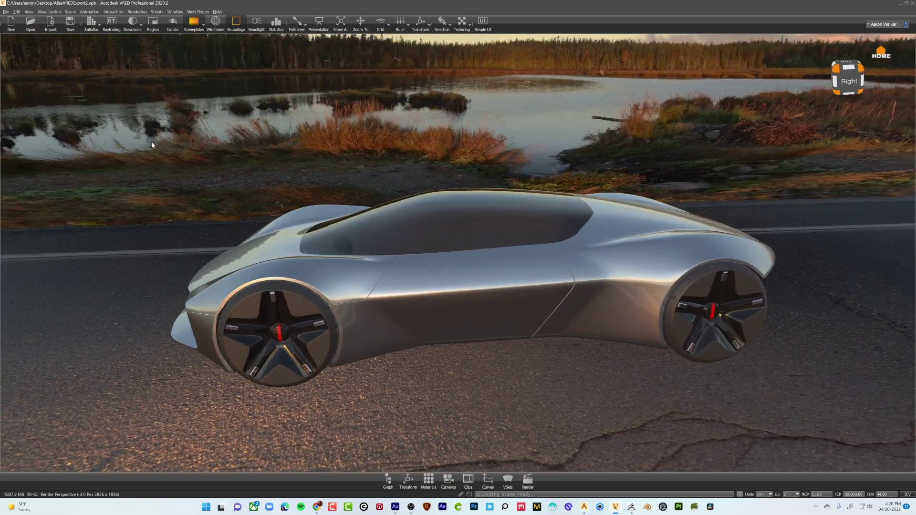
Step: Turn on raytracing and antialiasing, and view the car from above, front three-quarter and side angles
{"action": "left_click", "coordinate": [108, 27]}
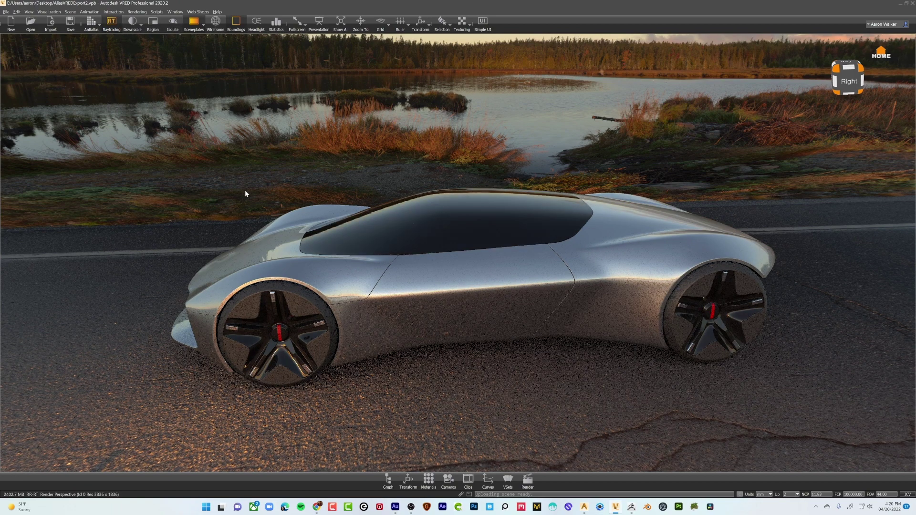
{"action": "left_click_drag", "start_coordinate": [508, 388], "coordinate": [498, 380]}
{"action": "middle_click_drag", "start_coordinate": [498, 380], "coordinate": [479, 374]}
{"action": "left_click_drag", "start_coordinate": [436, 376], "coordinate": [296, 234]}
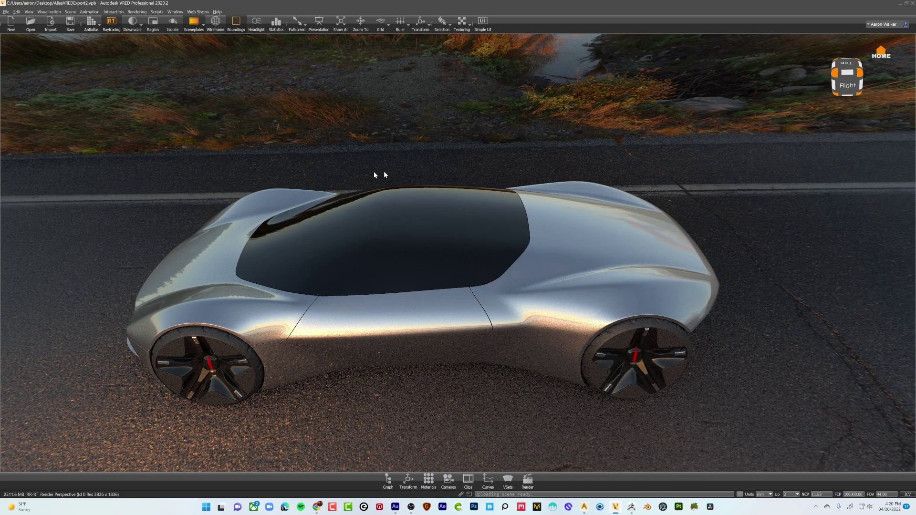
{"action": "left_click_drag", "start_coordinate": [383, 423], "coordinate": [321, 370]}
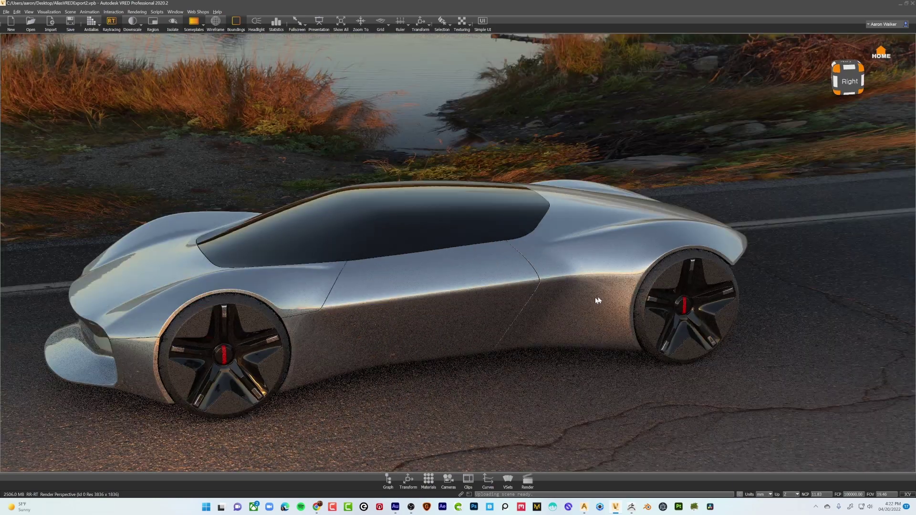
{"action": "left_click_drag", "start_coordinate": [597, 301], "coordinate": [721, 301], "text": "alt"}
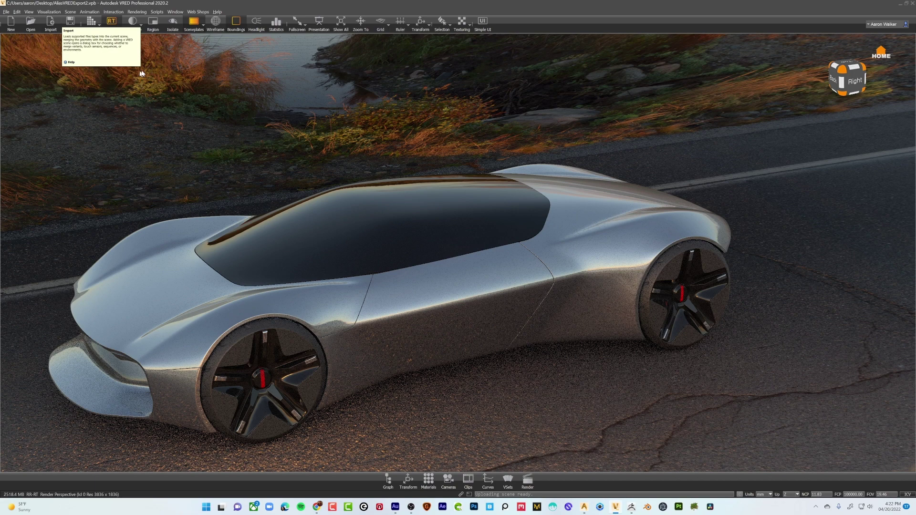
{"action": "left_click_drag", "start_coordinate": [334, 81], "coordinate": [208, 86]}
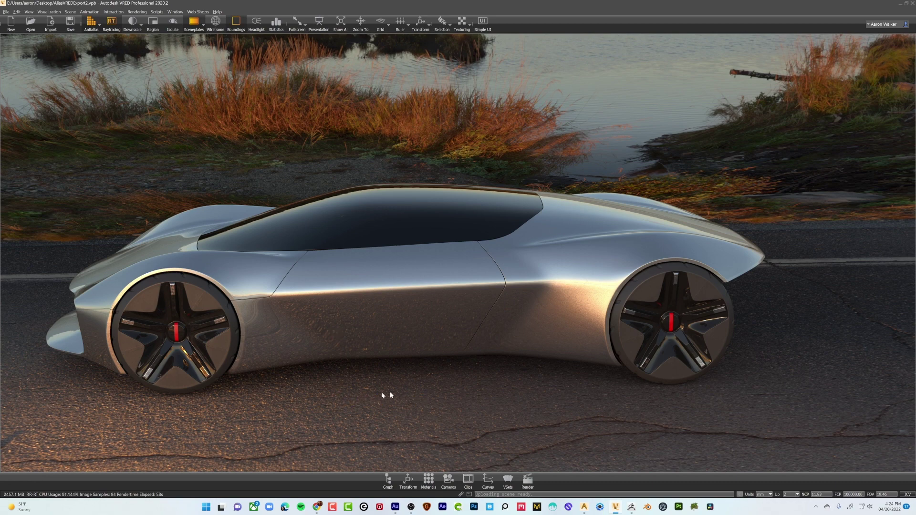
{"action": "left_click_drag", "start_coordinate": [348, 397], "coordinate": [258, 401], "text": "alt"}
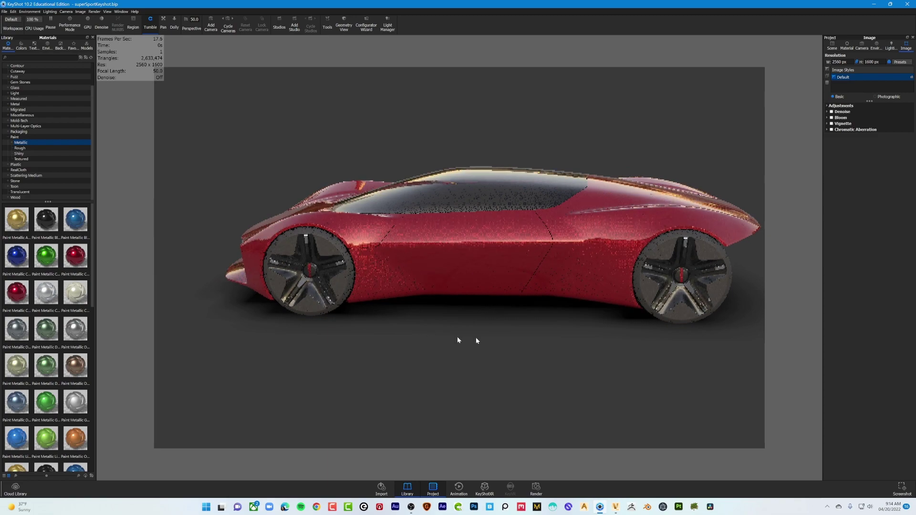
Step: Switch to KeyShot and view the red metallic car from a higher three-quarter angle
{"action": "left_click_drag", "start_coordinate": [493, 337], "coordinate": [636, 234]}
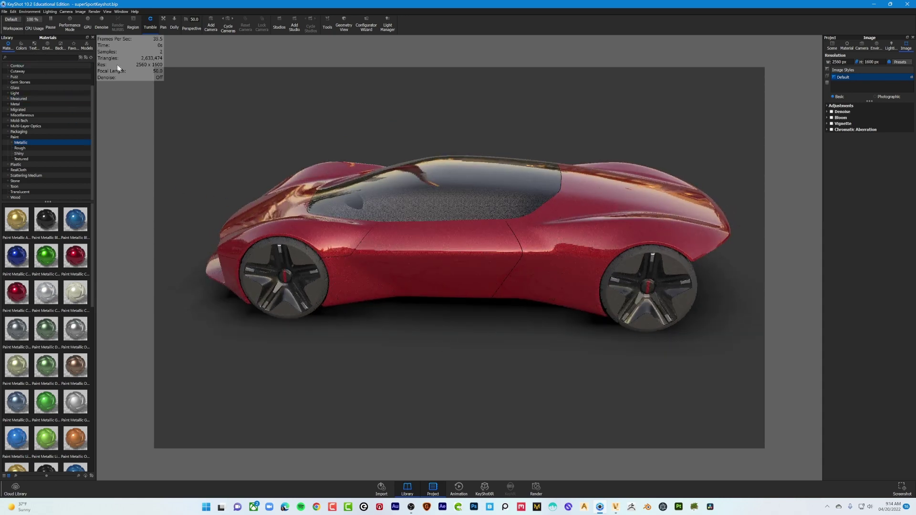
Step: Apply the outdoor environment hdrmaps-sports-hall-in-the-shadow-3K to the scene and view the car from a lower side angle
{"action": "left_click", "coordinate": [47, 46]}
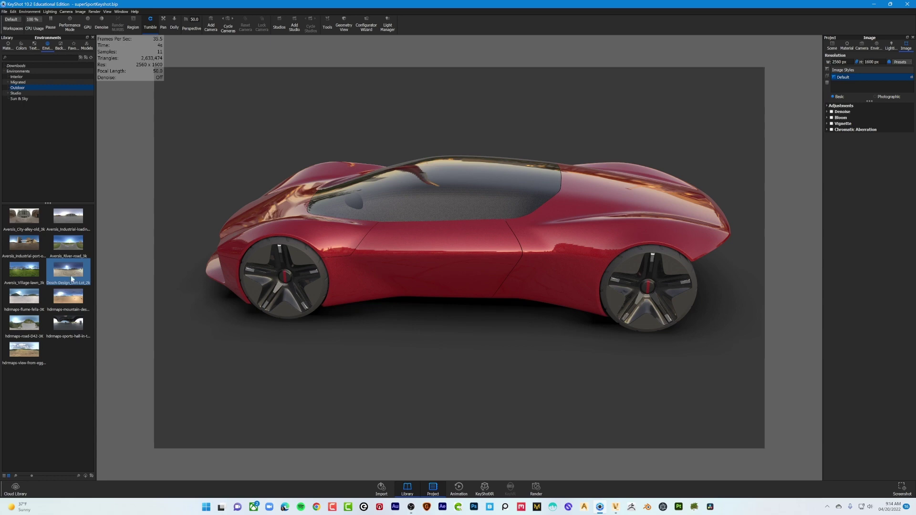
{"action": "double_click", "coordinate": [67, 325]}
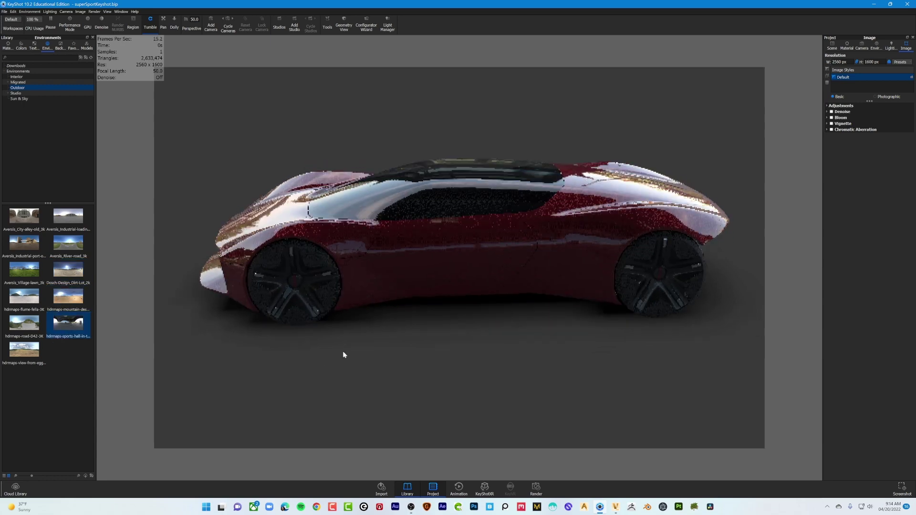
{"action": "left_click_drag", "start_coordinate": [343, 352], "coordinate": [346, 342]}
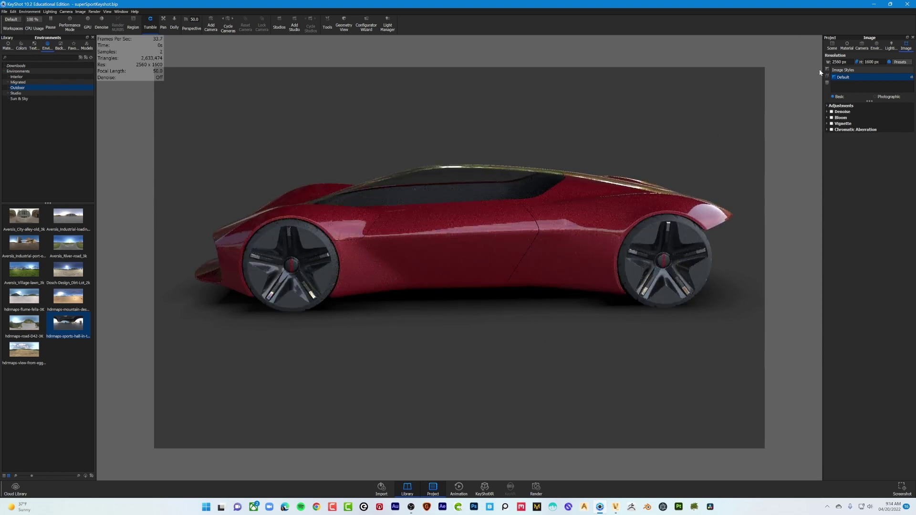
Step: Set the background to Lighting Environment and view the car from a low front three-quarter angle
{"action": "left_click", "coordinate": [861, 48]}
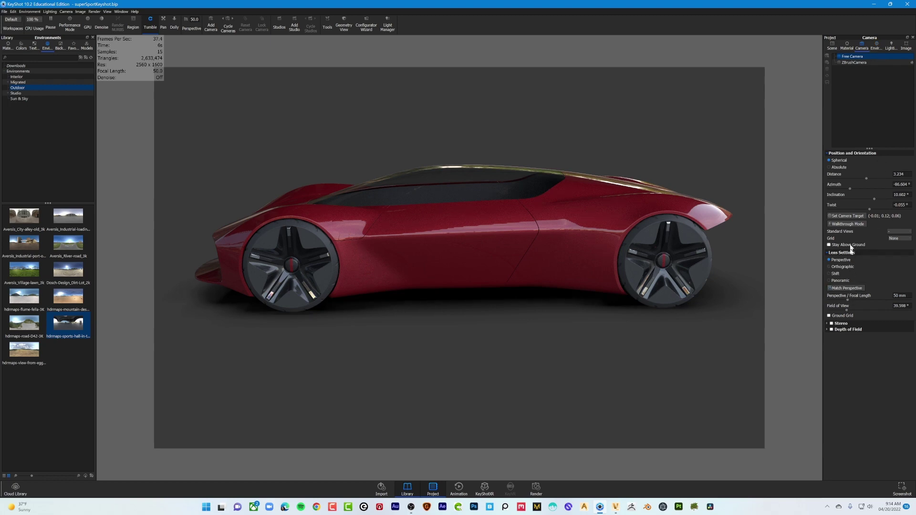
{"action": "left_click", "coordinate": [848, 46]}
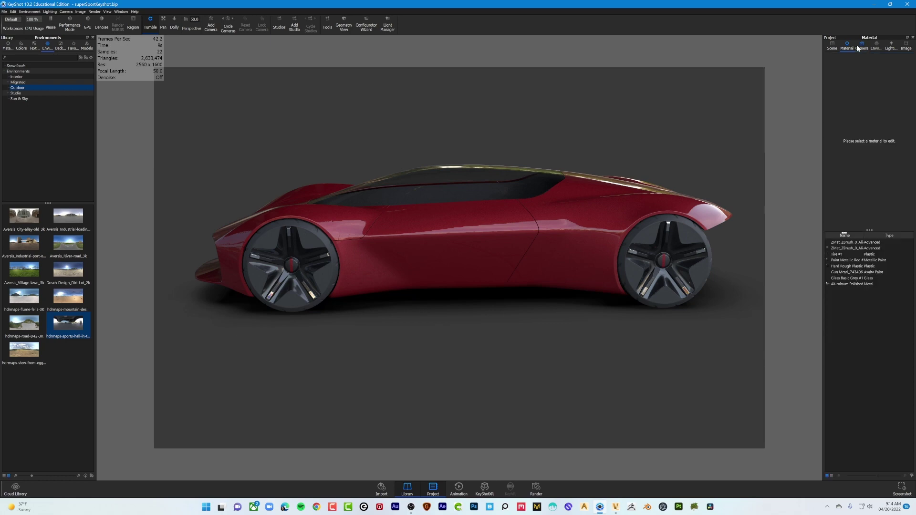
{"action": "left_click", "coordinate": [860, 46]}
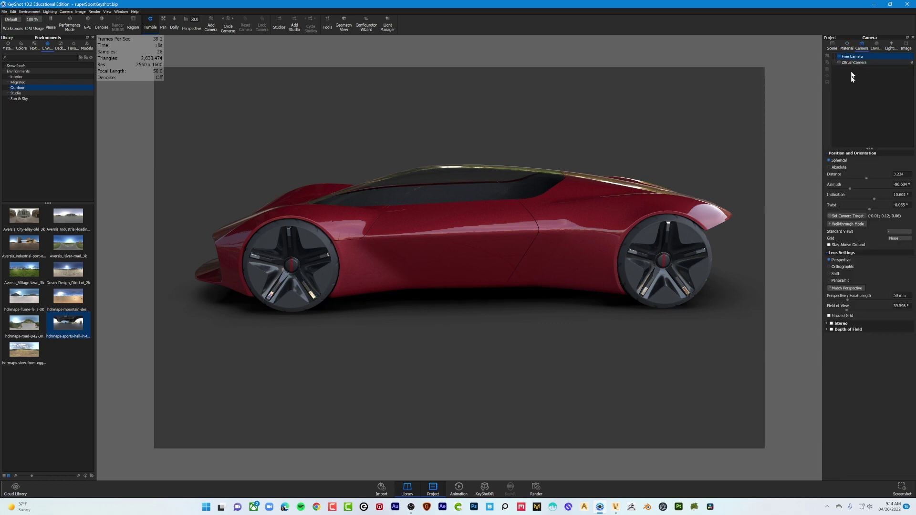
{"action": "left_click", "coordinate": [876, 46]}
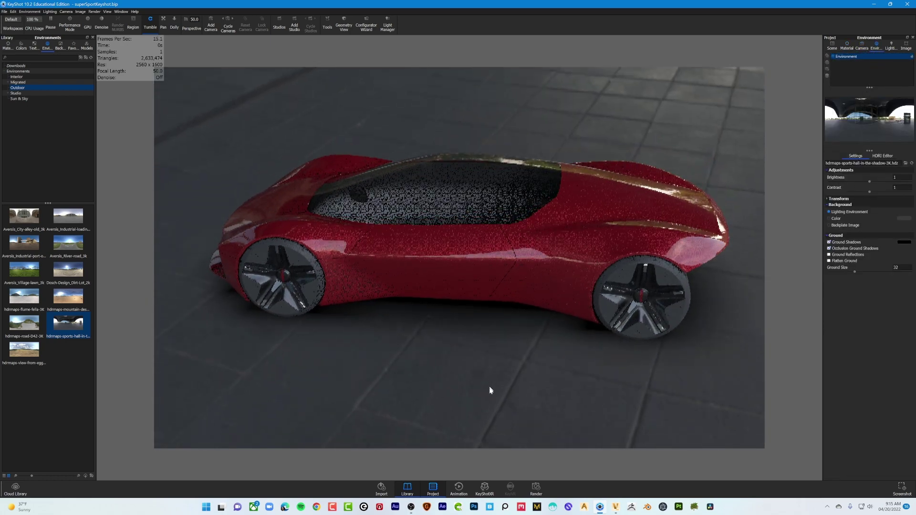
{"action": "left_click_drag", "start_coordinate": [490, 390], "coordinate": [378, 190]}
{"action": "left_click_drag", "start_coordinate": [257, 110], "coordinate": [348, 92]}
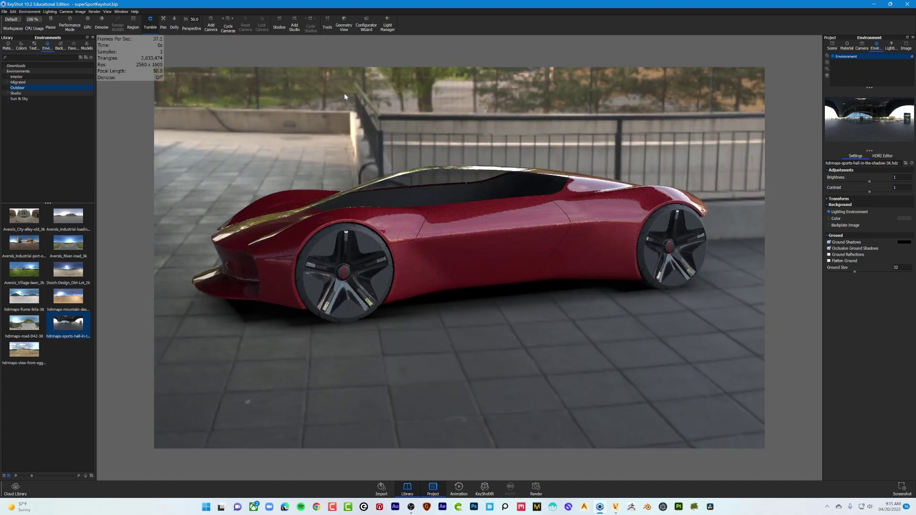